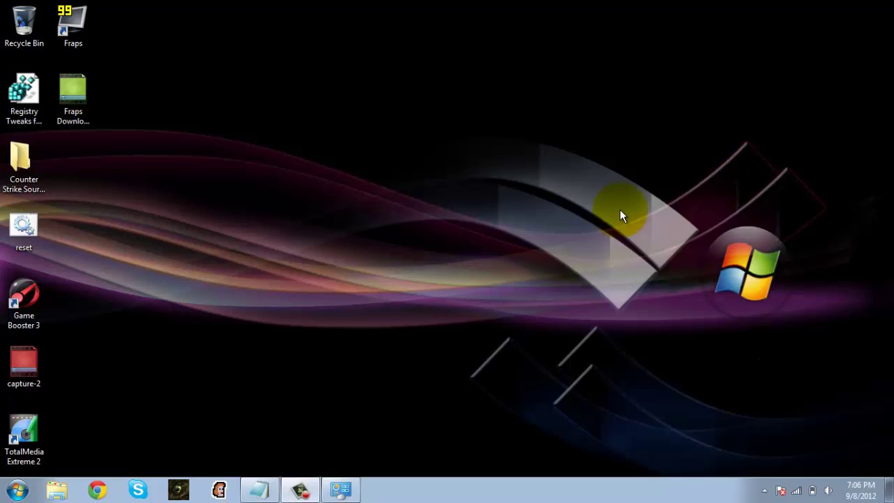
Open Power Options from the battery icon's shortcut menu, then close it
{"action": "right_click", "coordinate": [814, 493]}
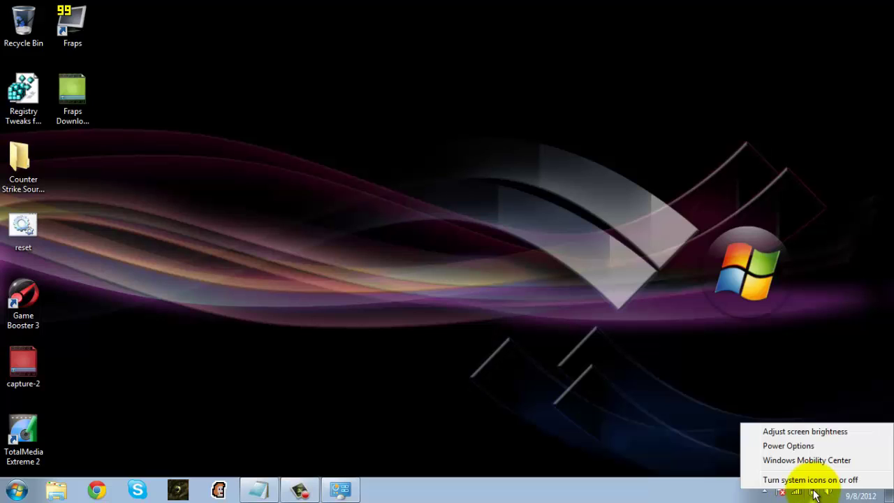
{"action": "left_click", "coordinate": [792, 447]}
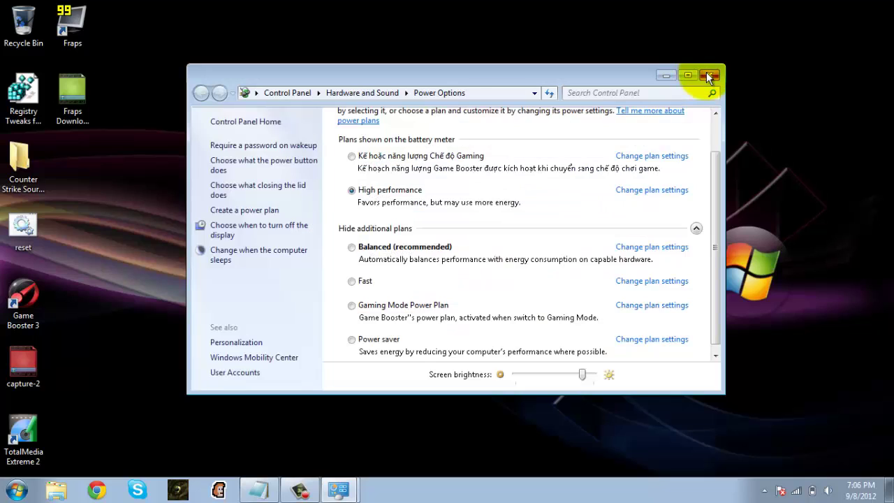
{"action": "left_click", "coordinate": [707, 74]}
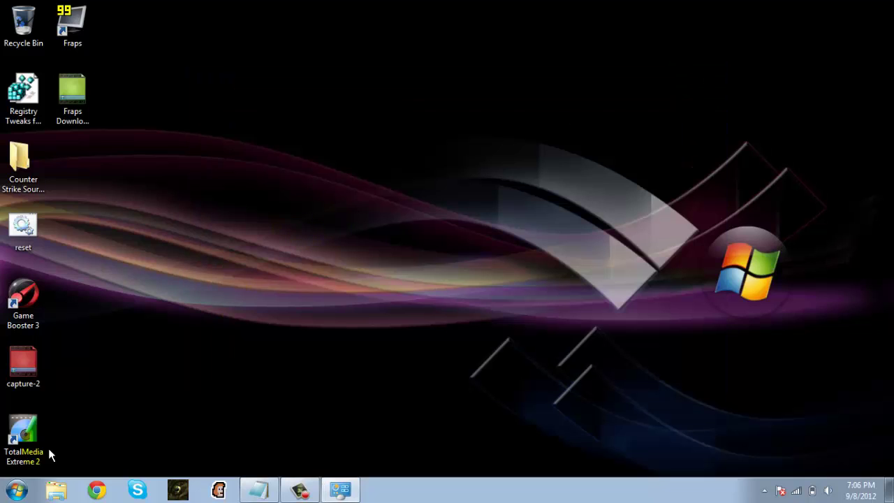
Search Control Panel for 'power', view the power plan selection page, then close it
{"action": "left_click", "coordinate": [10, 493]}
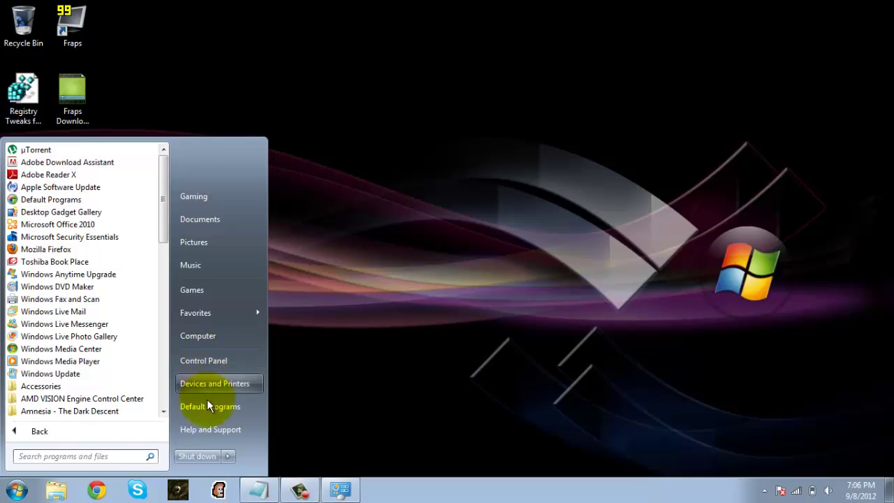
{"action": "left_click", "coordinate": [215, 364]}
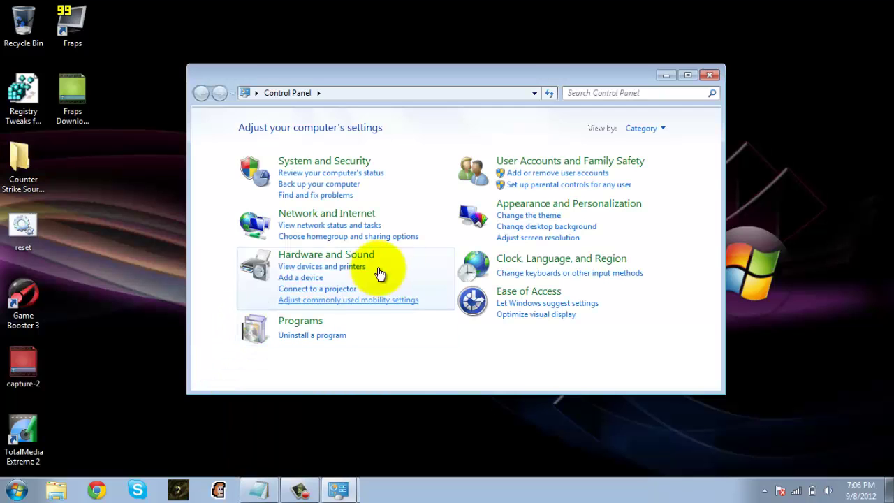
{"action": "left_click", "coordinate": [619, 92]}
{"action": "type", "text": "power"}
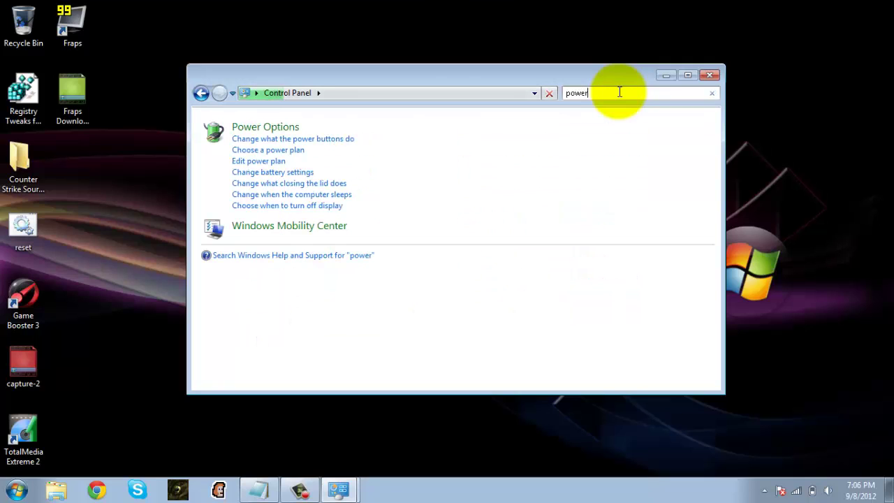
{"action": "left_click", "coordinate": [269, 151]}
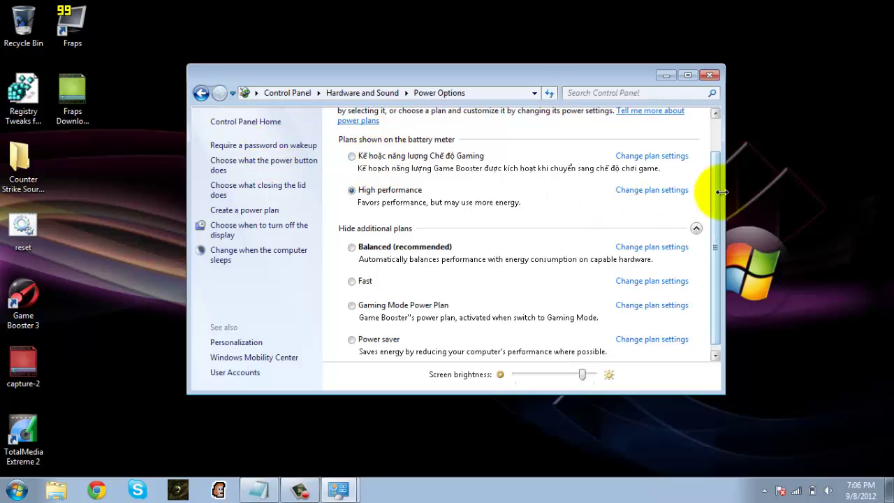
{"action": "mouse_move", "coordinate": [717, 195]}
{"action": "left_mouse_down"}
{"action": "mouse_move", "coordinate": [708, 122]}
{"action": "mouse_move", "coordinate": [703, 205]}
{"action": "left_mouse_up"}
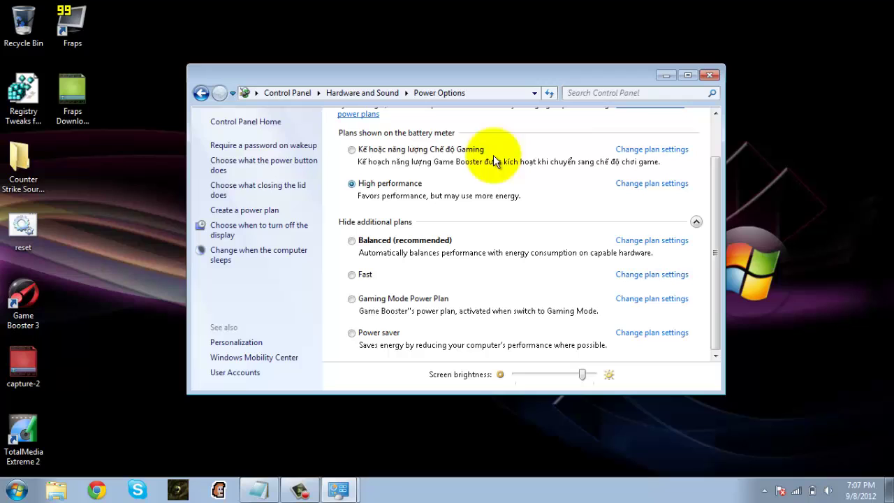
{"action": "left_click", "coordinate": [710, 74]}
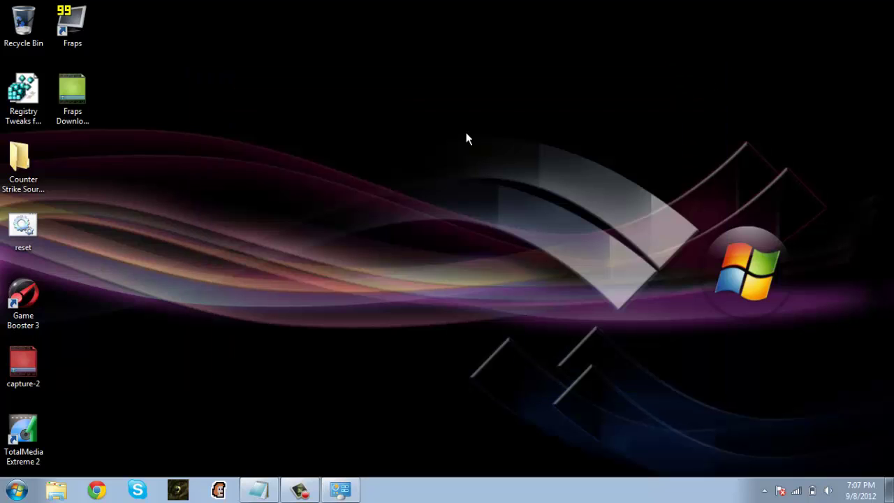
Open the Sound settings from the desktop's Personalize window
{"action": "right_click", "coordinate": [462, 133]}
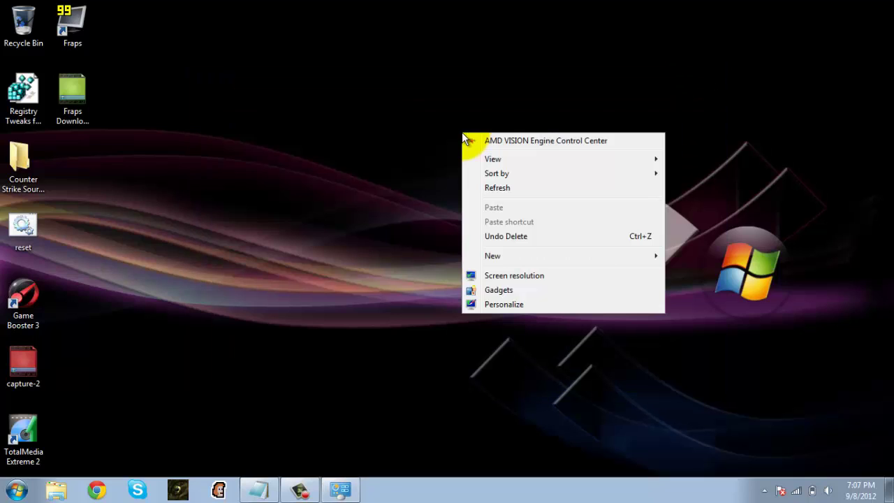
{"action": "left_click", "coordinate": [497, 302]}
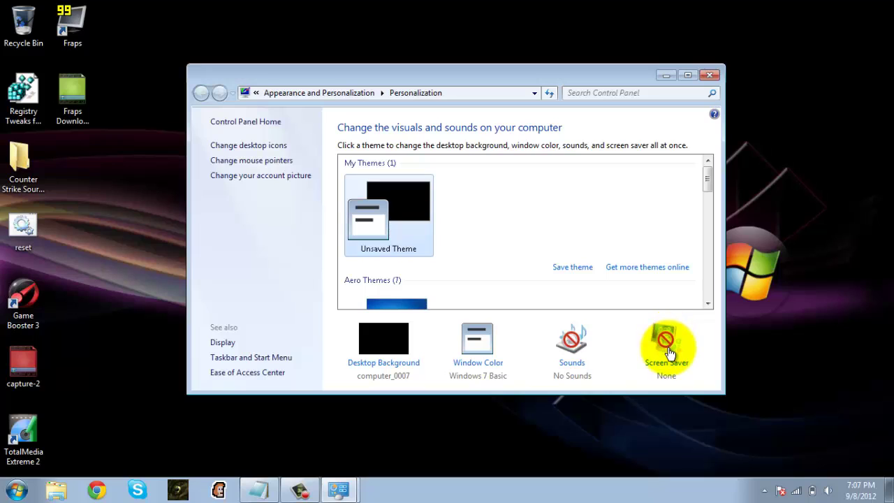
{"action": "left_click", "coordinate": [573, 363]}
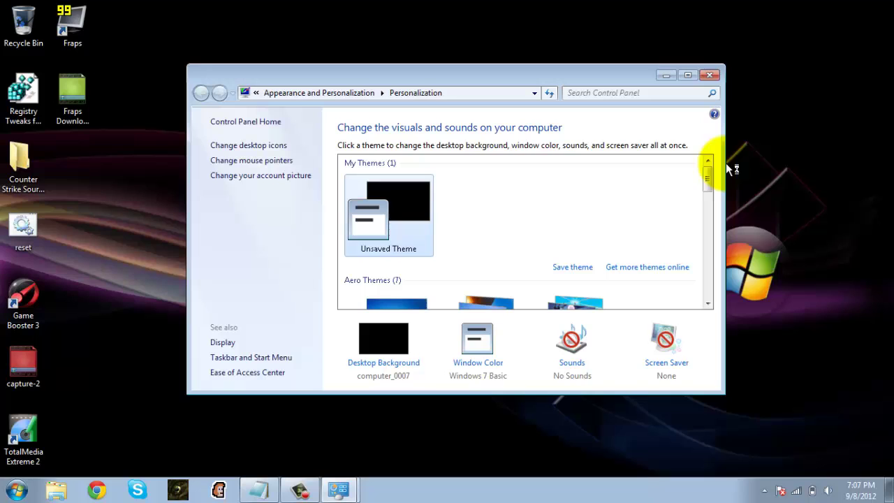
{"action": "left_click_drag", "start_coordinate": [705, 179], "coordinate": [707, 209]}
{"action": "left_click", "coordinate": [704, 162]}
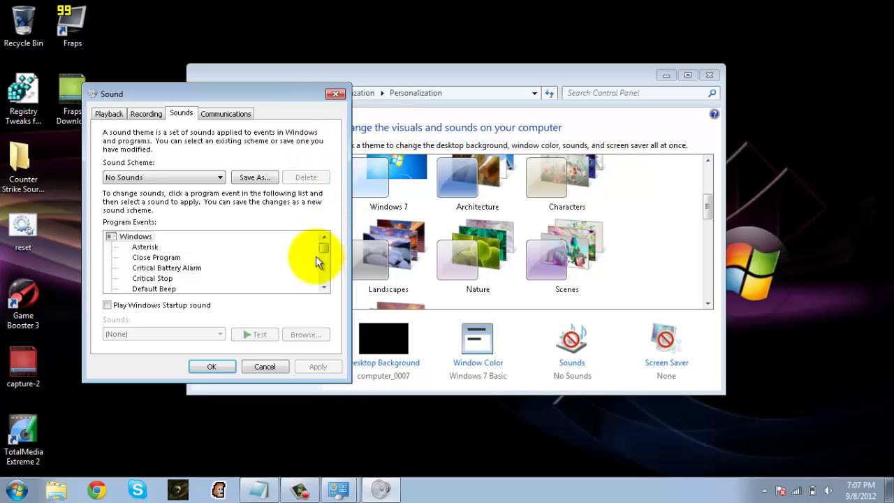
Choose the No Sounds scheme, confirm with OK, and close Personalization
{"action": "left_click", "coordinate": [186, 178]}
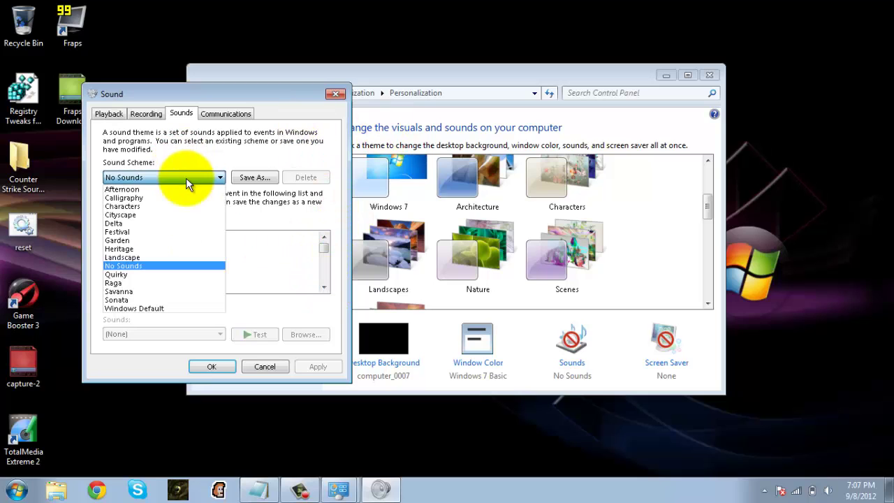
{"action": "left_click", "coordinate": [153, 265]}
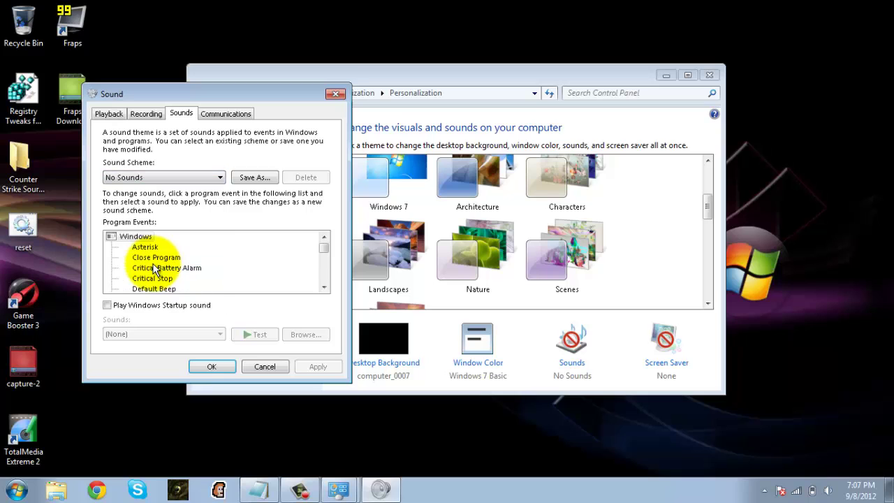
{"action": "left_click", "coordinate": [212, 366]}
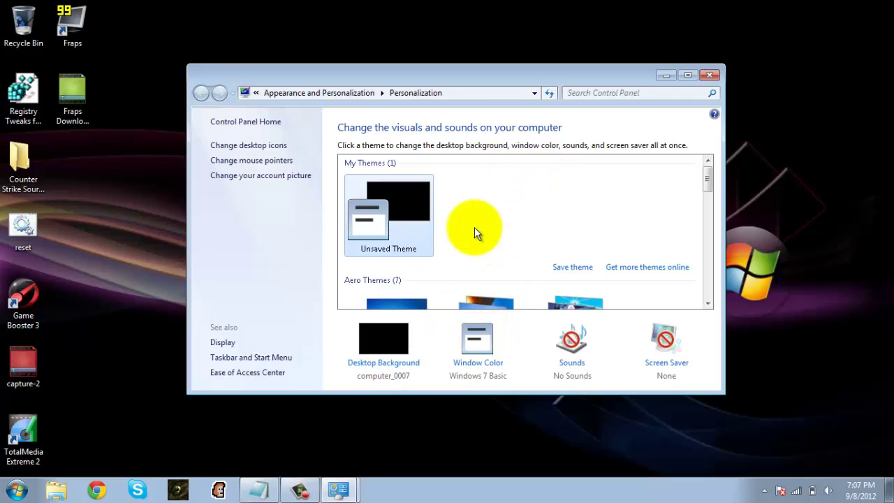
{"action": "left_click", "coordinate": [710, 75]}
{"action": "left_click_drag", "start_coordinate": [189, 63], "coordinate": [872, 425]}
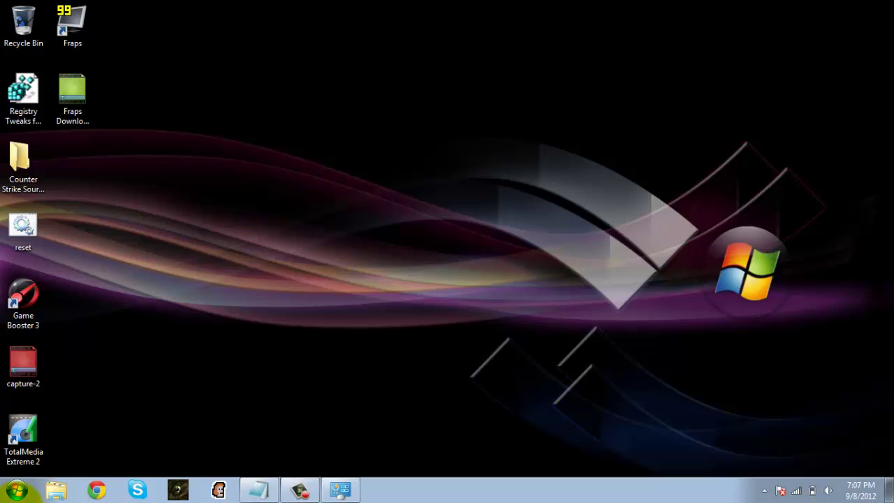
Open Performance Options via Computer Properties and Advanced system settings
{"action": "left_click", "coordinate": [17, 489]}
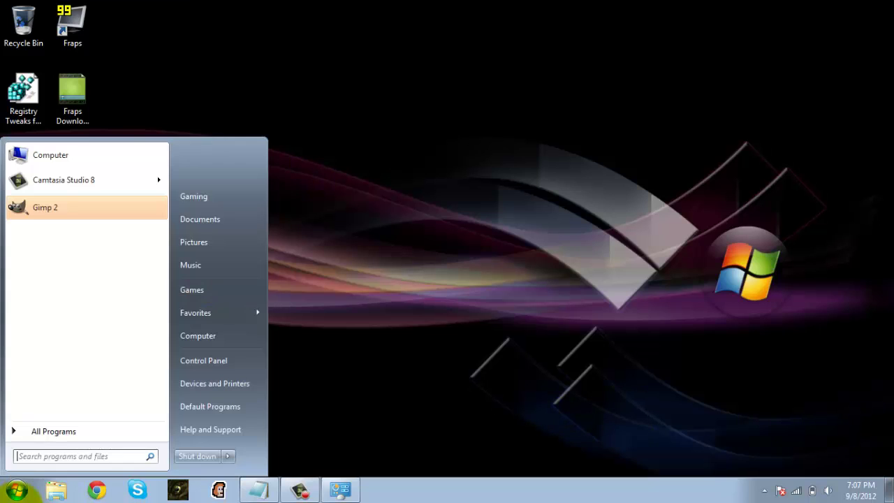
{"action": "right_click", "coordinate": [219, 340]}
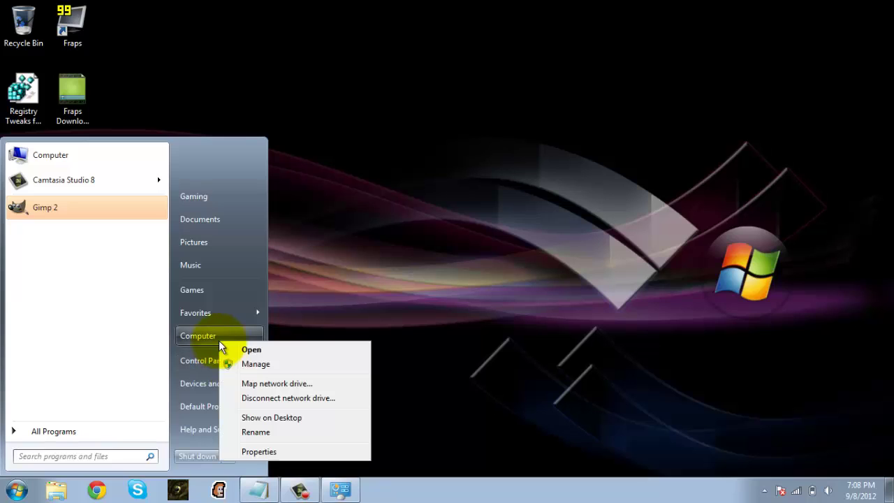
{"action": "left_click", "coordinate": [253, 451]}
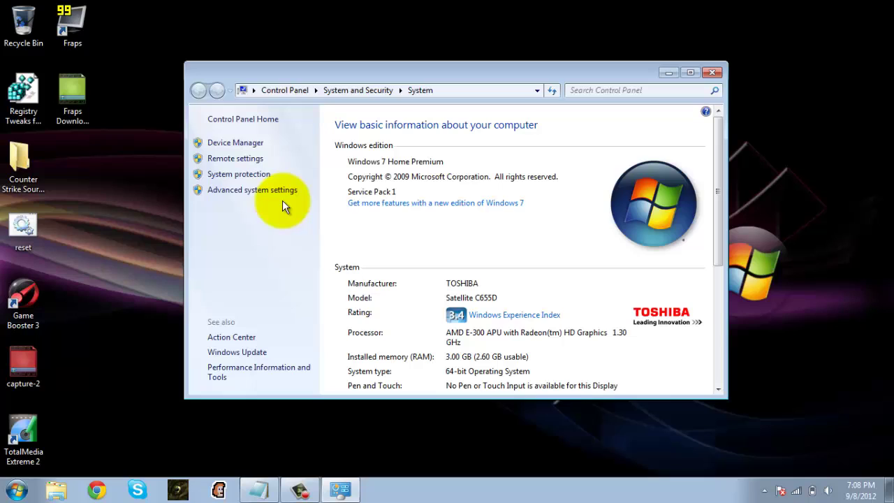
{"action": "left_click", "coordinate": [275, 191]}
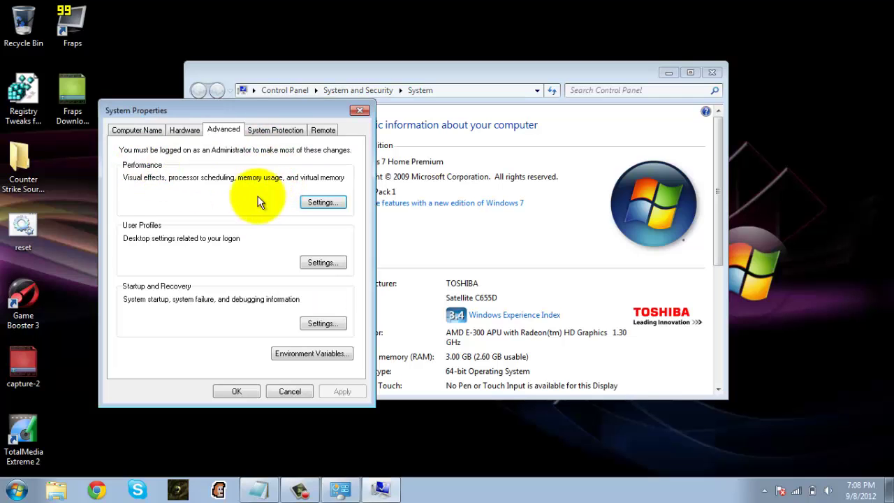
{"action": "left_click", "coordinate": [314, 208]}
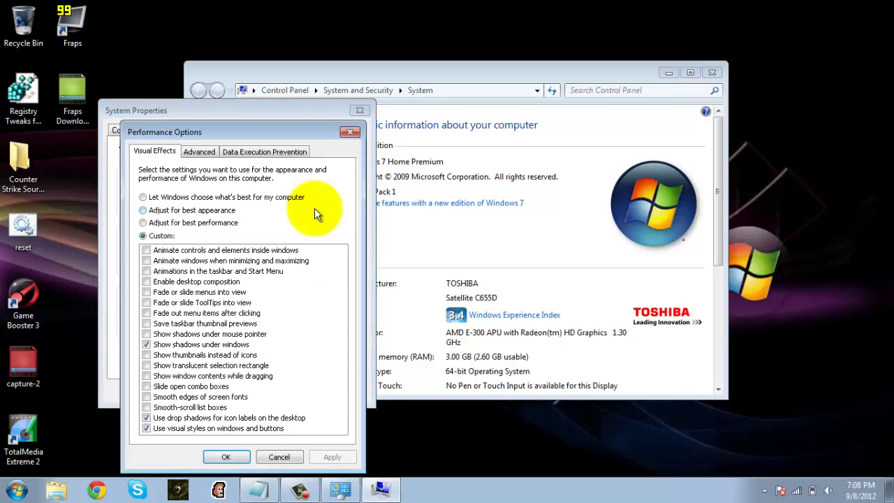
Apply Best performance, then switch to Custom with only icon-label drop shadows and visual styles
{"action": "left_click", "coordinate": [143, 223]}
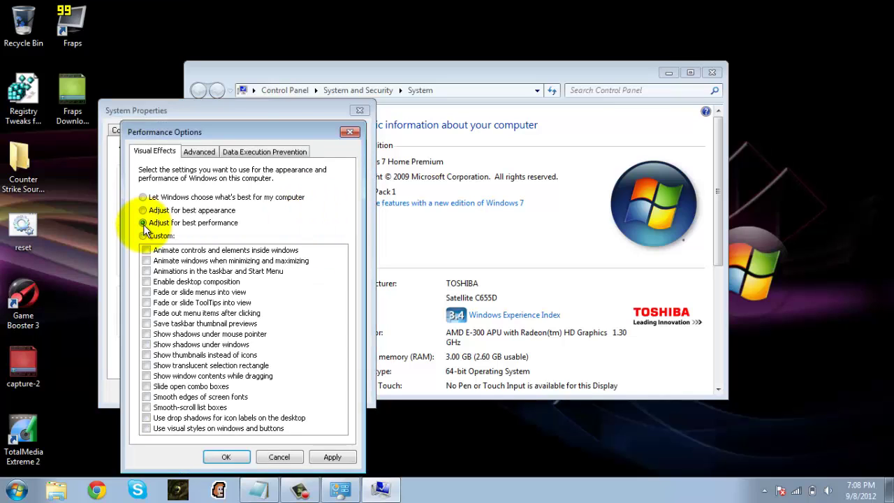
{"action": "left_click", "coordinate": [327, 455]}
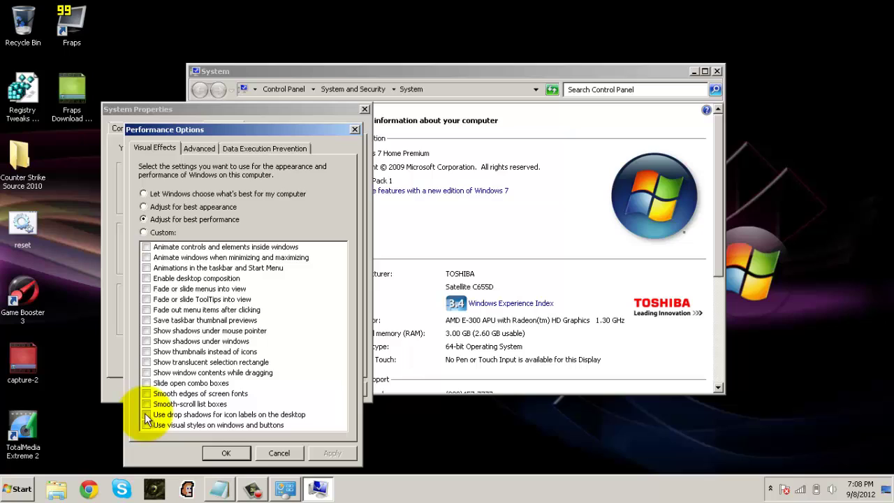
{"action": "left_click", "coordinate": [143, 232]}
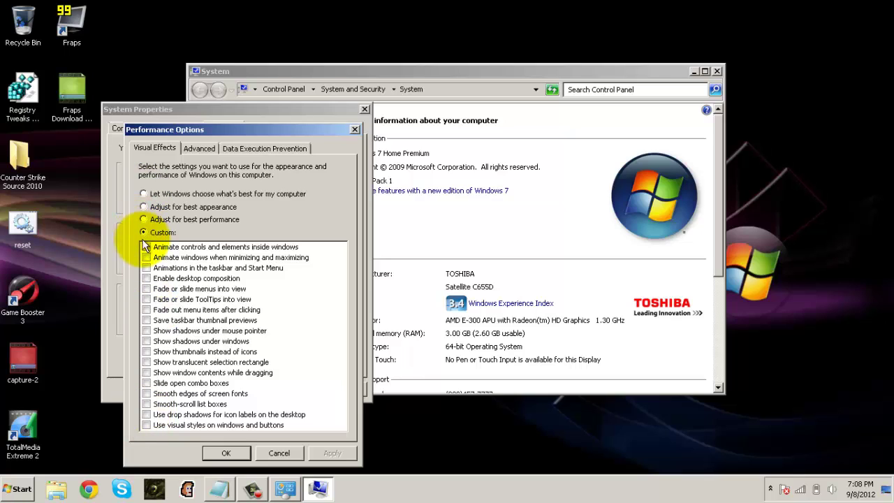
{"action": "left_click", "coordinate": [146, 415]}
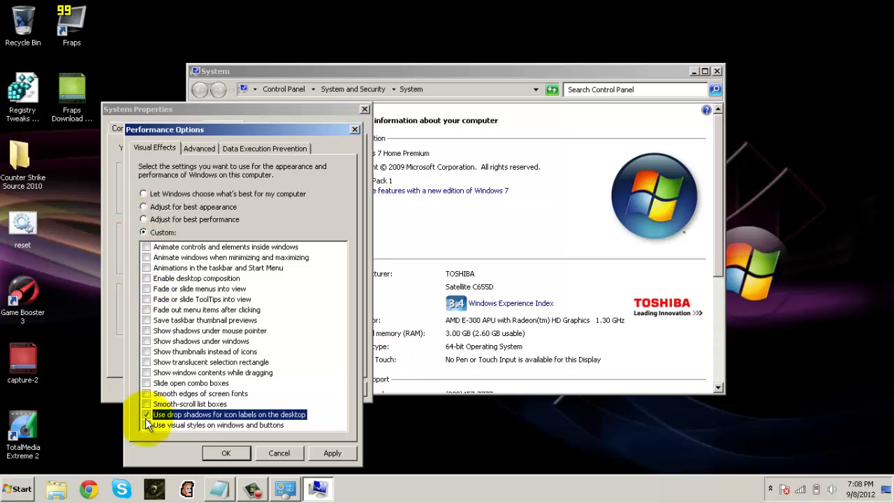
{"action": "left_click", "coordinate": [147, 425]}
{"action": "left_click", "coordinate": [326, 453]}
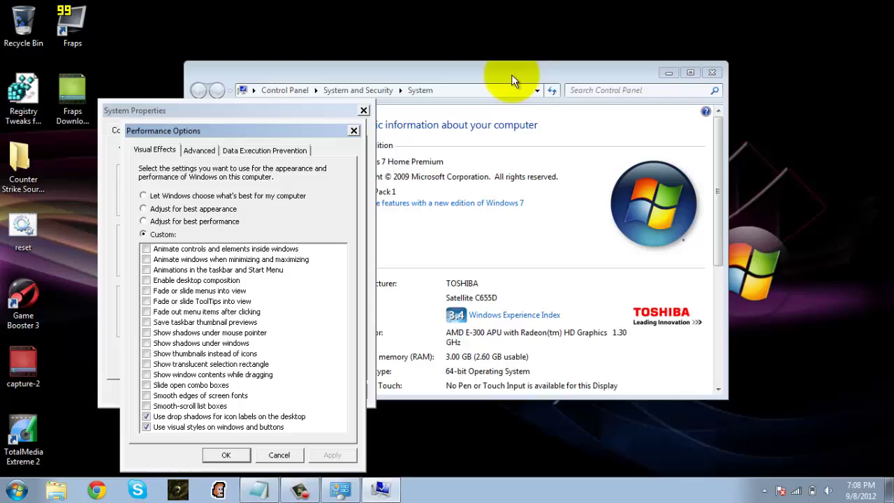
Close the System window, confirm Performance Options with OK, and close System Properties
{"action": "left_click", "coordinate": [511, 75]}
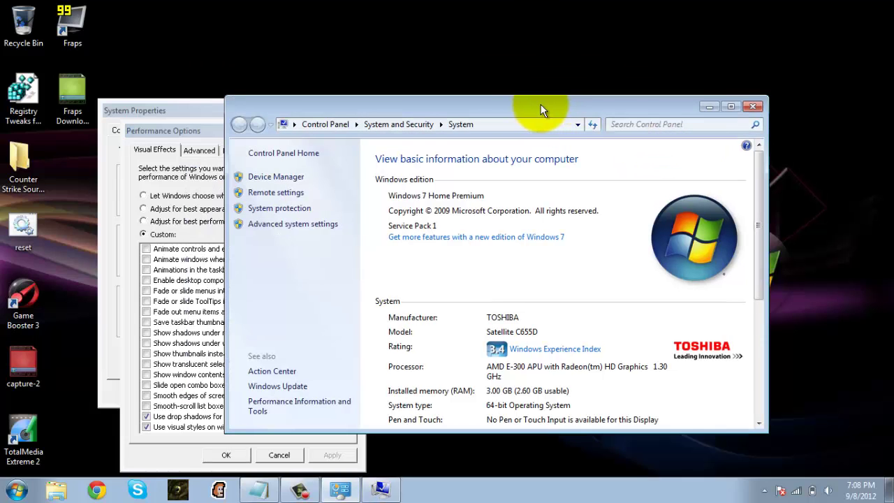
{"action": "left_click_drag", "start_coordinate": [541, 104], "coordinate": [525, 98]}
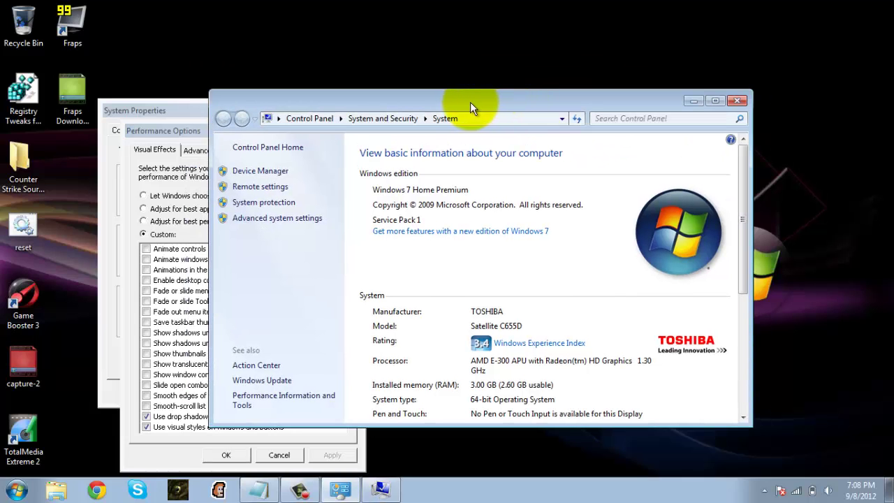
{"action": "left_click_drag", "start_coordinate": [470, 108], "coordinate": [462, 81]}
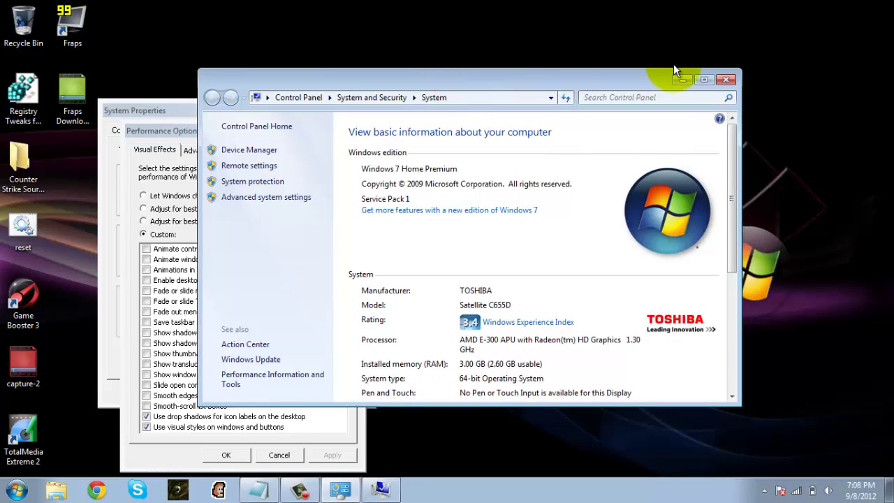
{"action": "left_click", "coordinate": [724, 81]}
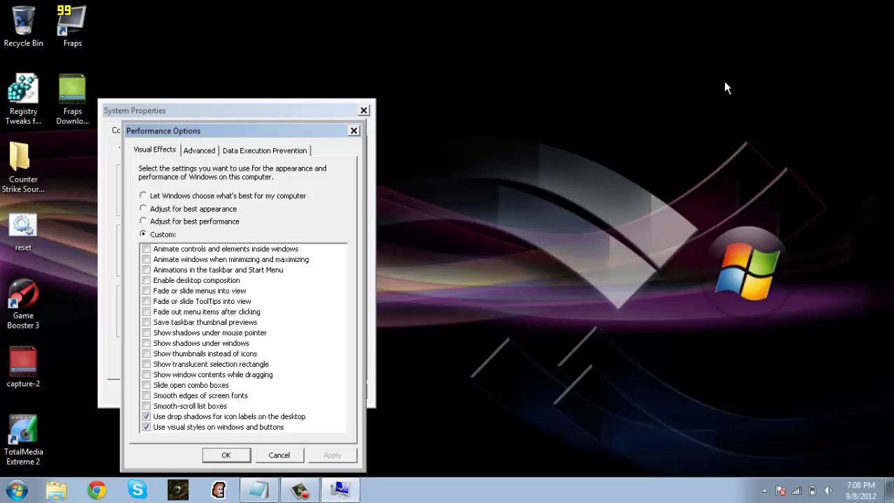
{"action": "left_click", "coordinate": [226, 455]}
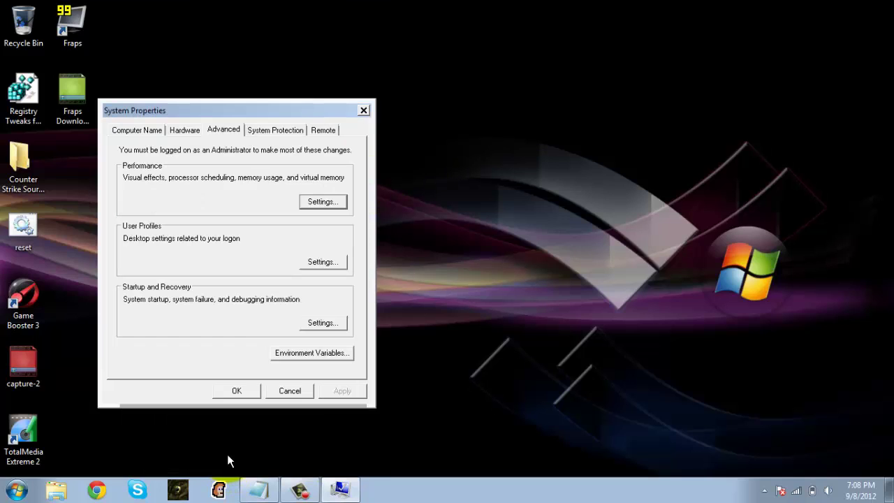
{"action": "left_click", "coordinate": [363, 109]}
{"action": "key", "text": "super"}
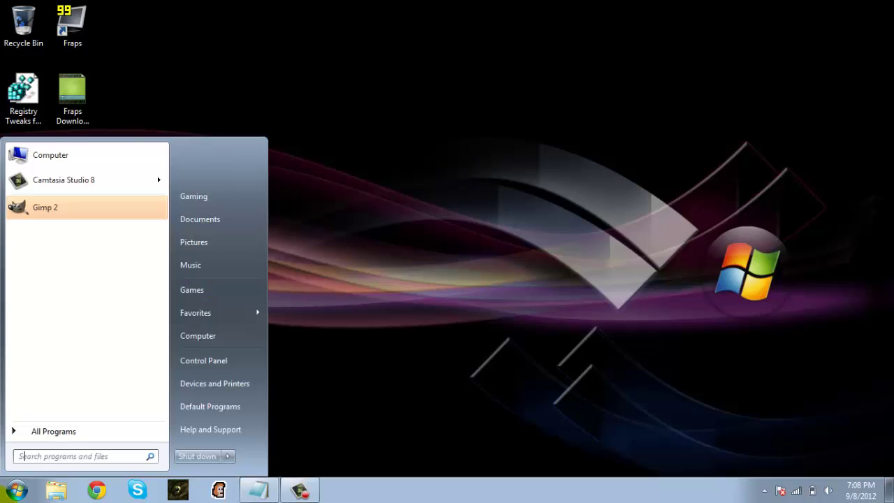
{"action": "type", "text": "MSCONFIG"}
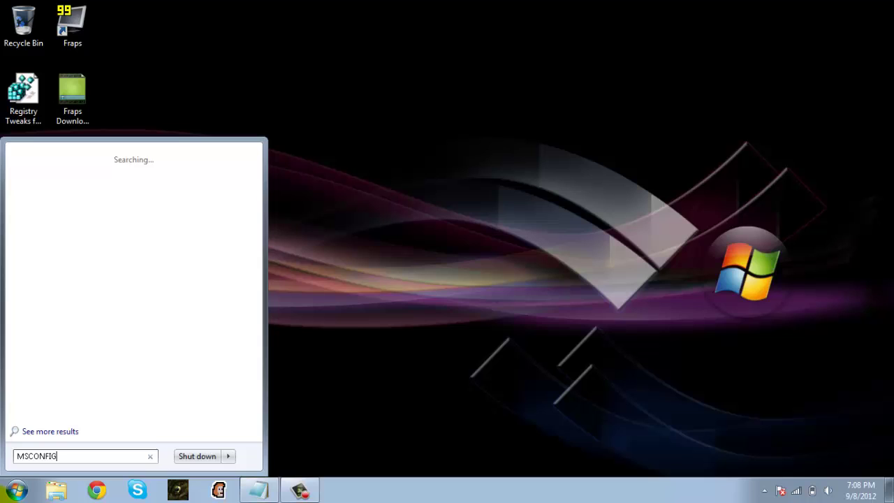
{"action": "left_click", "coordinate": [50, 172]}
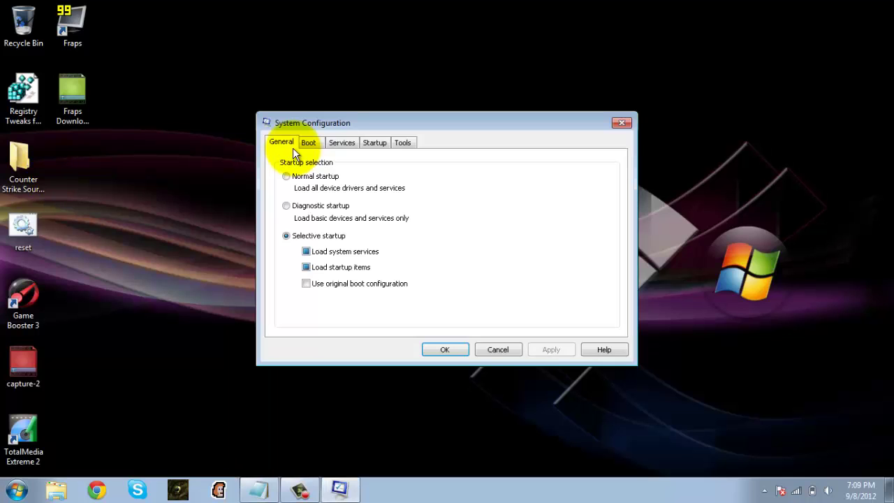
{"action": "left_click", "coordinate": [372, 142]}
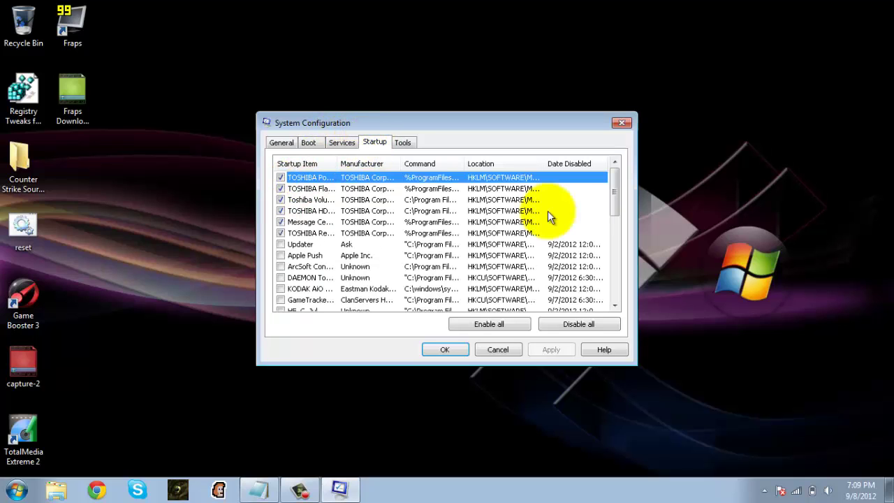
{"action": "left_click_drag", "start_coordinate": [611, 193], "coordinate": [624, 162]}
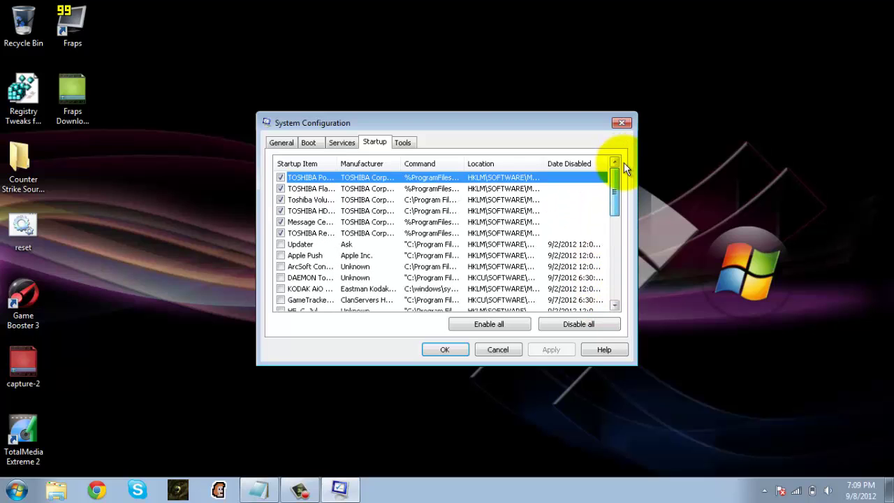
{"action": "left_click", "coordinate": [297, 223]}
{"action": "left_click", "coordinate": [296, 231]}
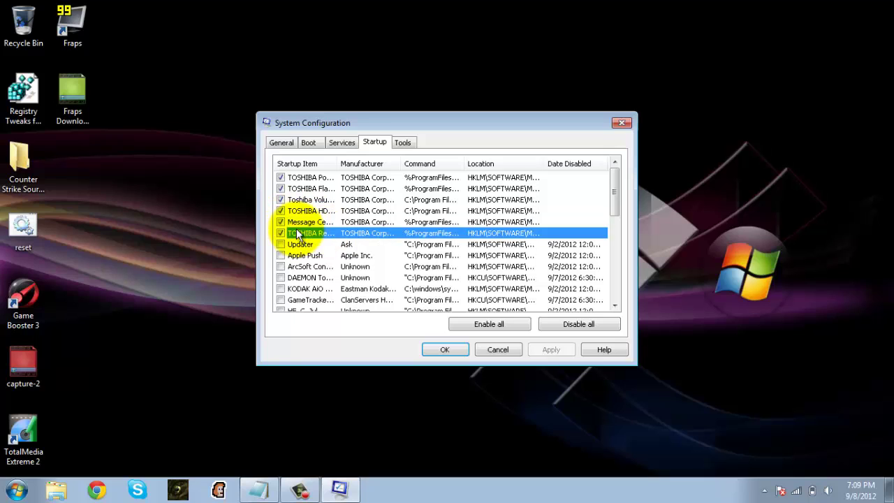
{"action": "left_click", "coordinate": [302, 220]}
{"action": "left_click", "coordinate": [305, 210]}
{"action": "left_click", "coordinate": [309, 200]}
{"action": "left_click", "coordinate": [314, 188]}
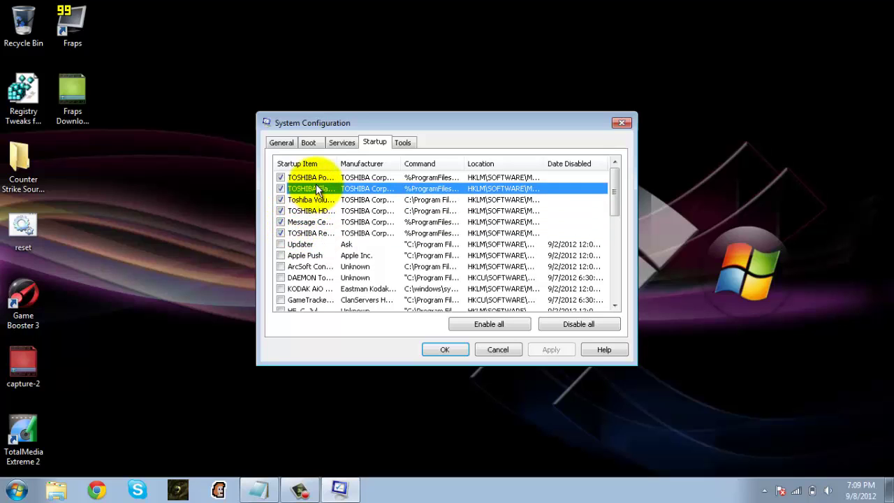
{"action": "left_click", "coordinate": [316, 178]}
{"action": "left_click", "coordinate": [313, 200]}
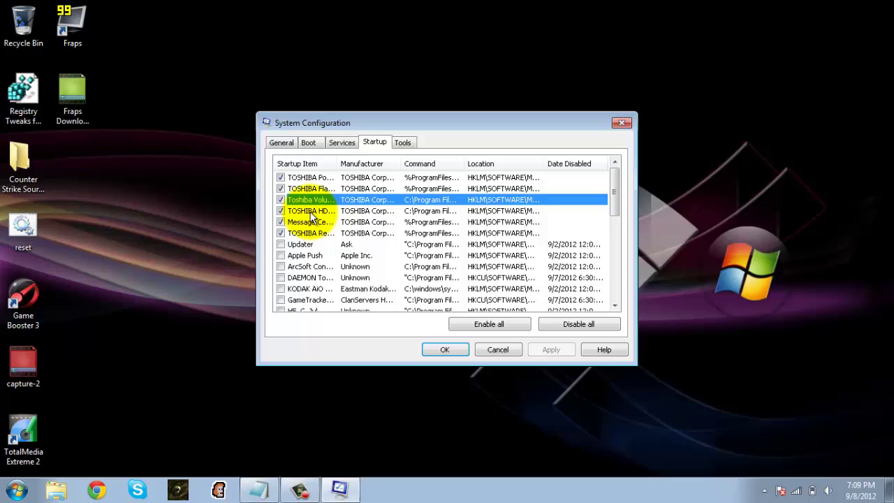
{"action": "left_click", "coordinate": [311, 211]}
{"action": "left_click", "coordinate": [311, 222]}
{"action": "left_click", "coordinate": [308, 231]}
{"action": "left_click", "coordinate": [310, 221]}
{"action": "left_click", "coordinate": [311, 210]}
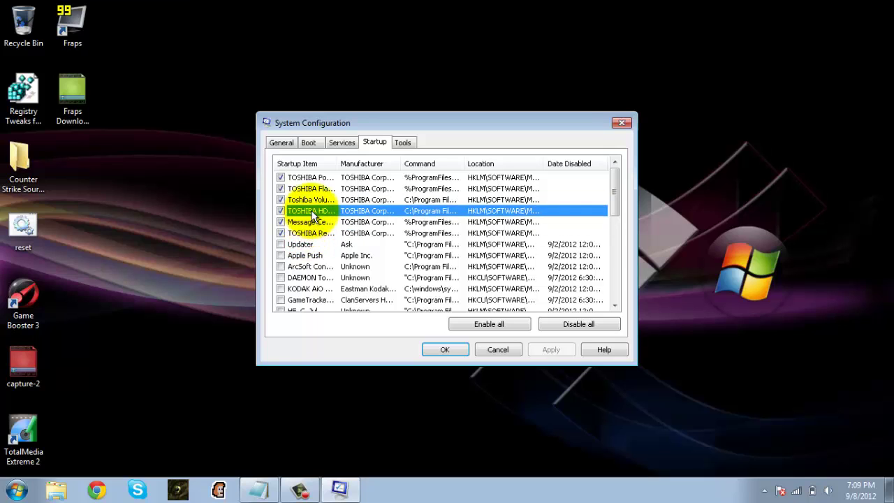
{"action": "left_click", "coordinate": [316, 199]}
{"action": "left_click", "coordinate": [318, 189]}
{"action": "left_click", "coordinate": [322, 178]}
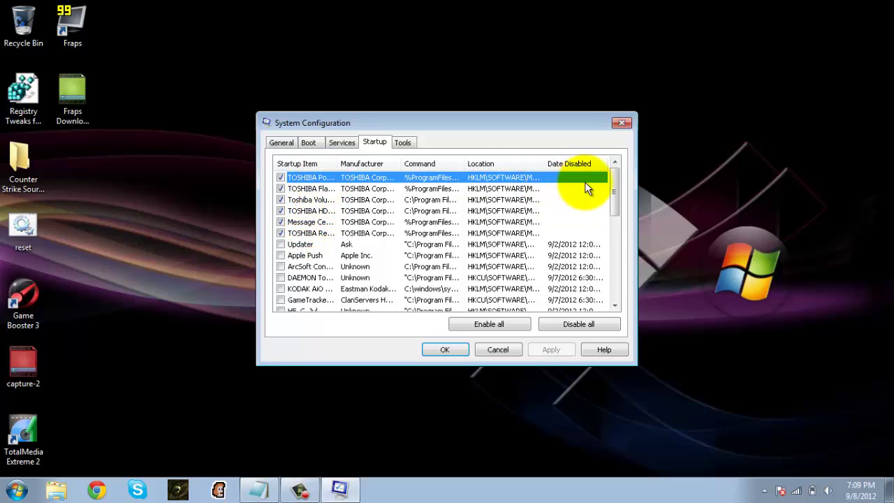
{"action": "left_click_drag", "start_coordinate": [614, 187], "coordinate": [615, 281]}
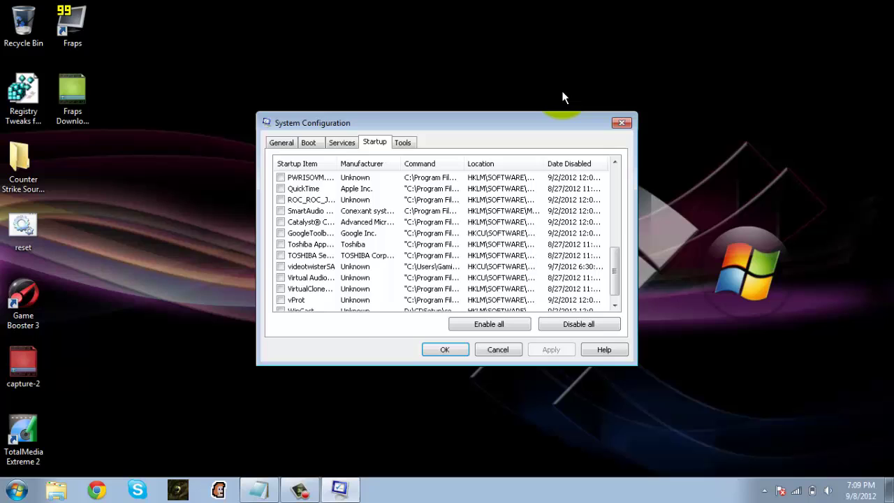
{"action": "left_click_drag", "start_coordinate": [562, 125], "coordinate": [566, 93]}
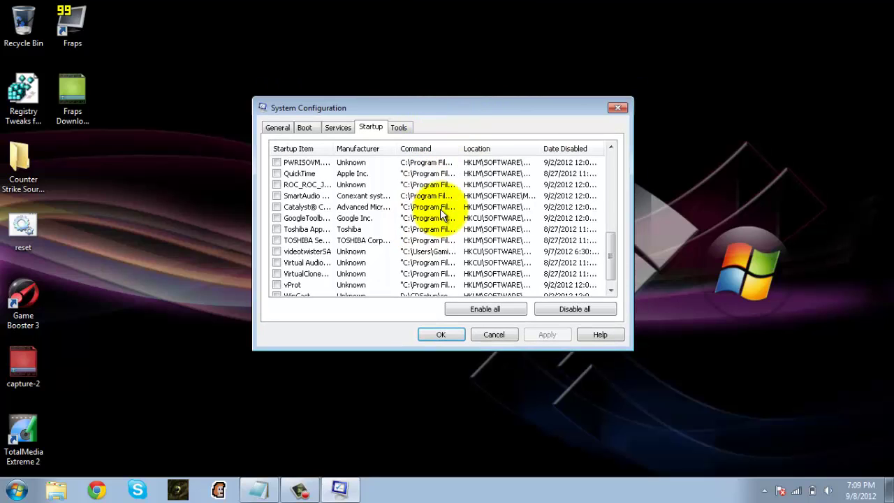
{"action": "left_click", "coordinate": [442, 335]}
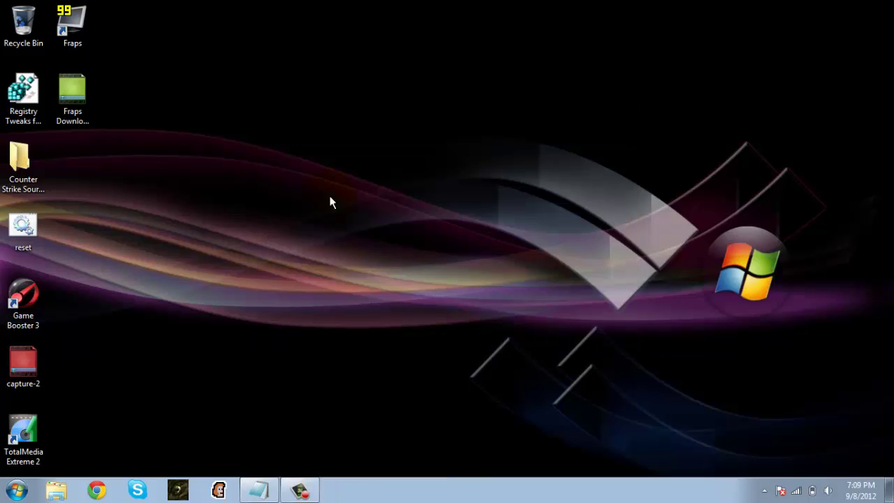
Launch Google Chrome maximized and clear the google.com address
{"action": "left_click_drag", "start_coordinate": [171, 123], "coordinate": [711, 354]}
{"action": "left_click_drag", "start_coordinate": [835, 39], "coordinate": [184, 393]}
{"action": "left_click", "coordinate": [97, 491]}
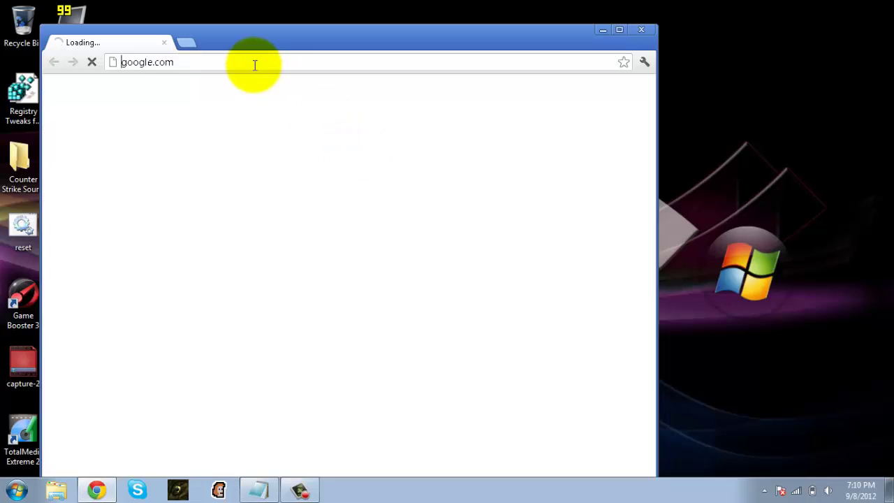
{"action": "left_click", "coordinate": [255, 65]}
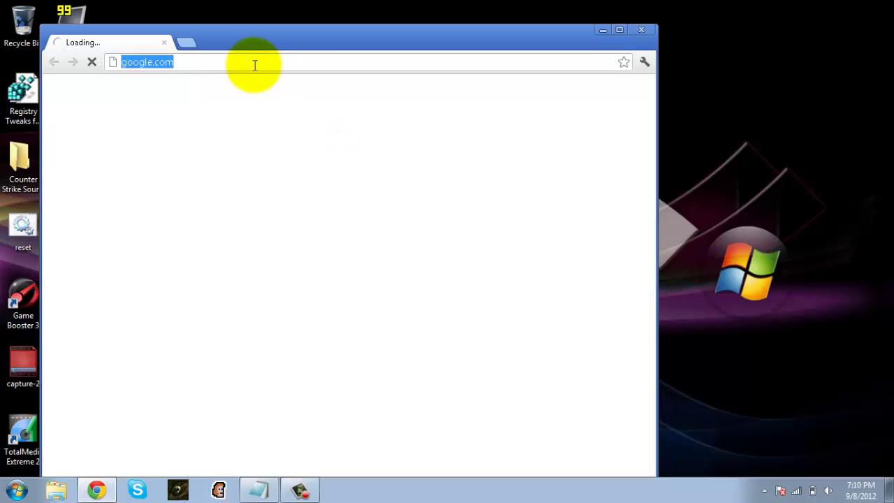
{"action": "left_click", "coordinate": [255, 66]}
{"action": "left_click_drag", "start_coordinate": [255, 66], "coordinate": [102, 56]}
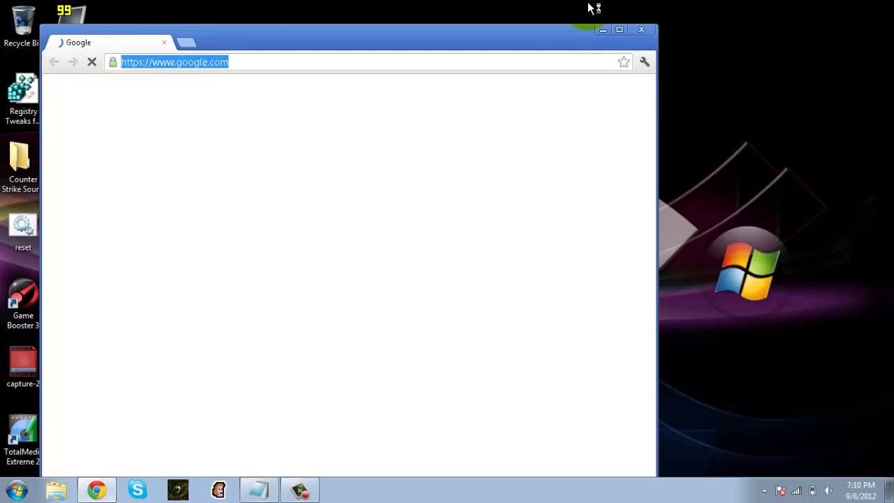
{"action": "left_click", "coordinate": [619, 29]}
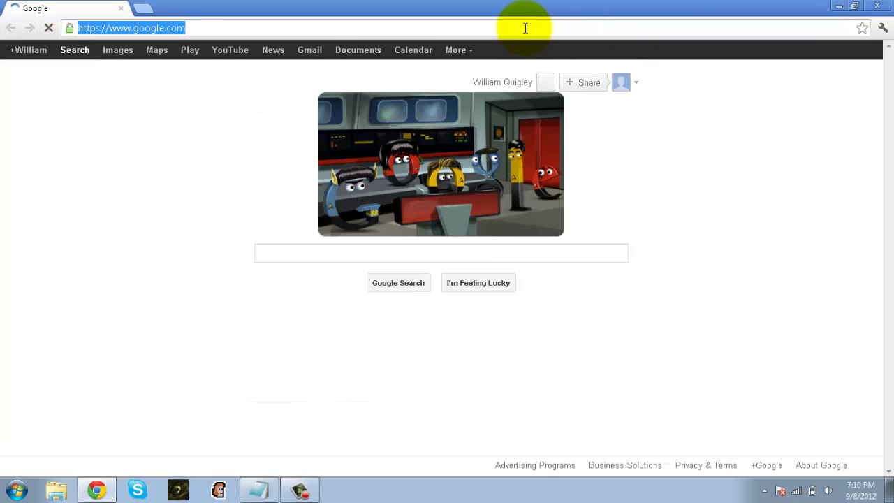
{"action": "key", "text": "BackSpace"}
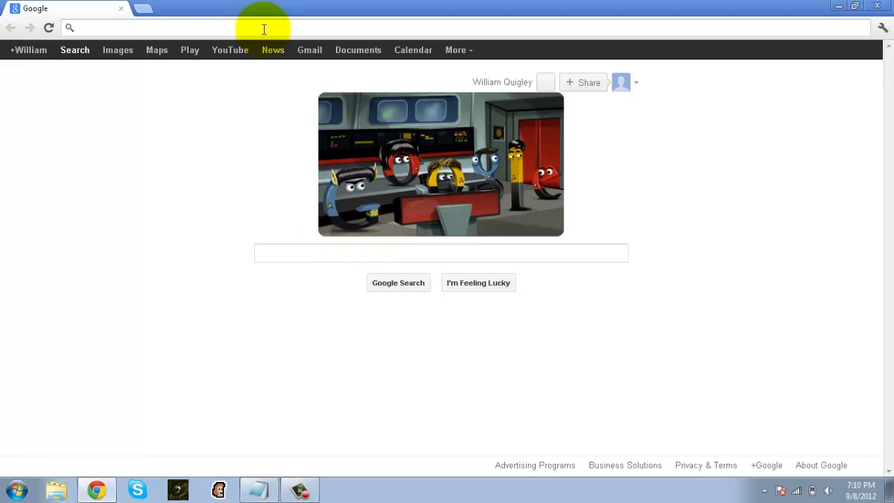
Search Google for 'CCleaner', then minimize the browser
{"action": "left_click", "coordinate": [301, 251]}
{"action": "type", "text": "CCleaner"}
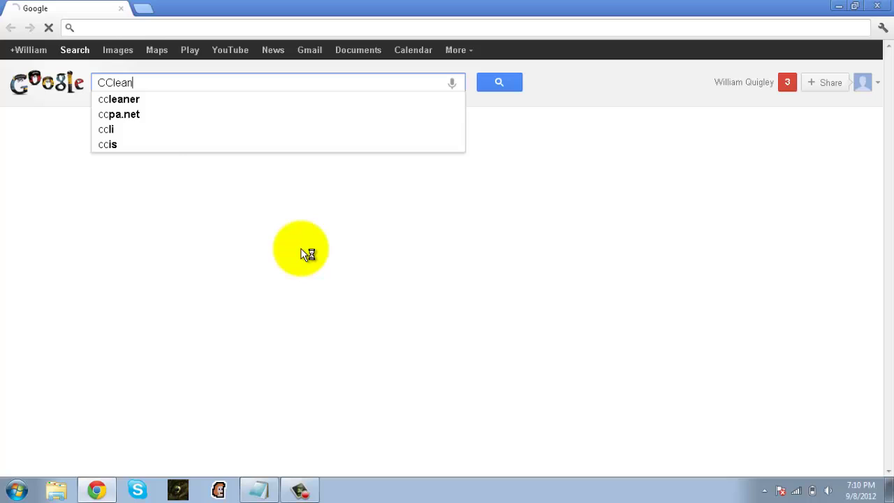
{"action": "key", "text": "Return"}
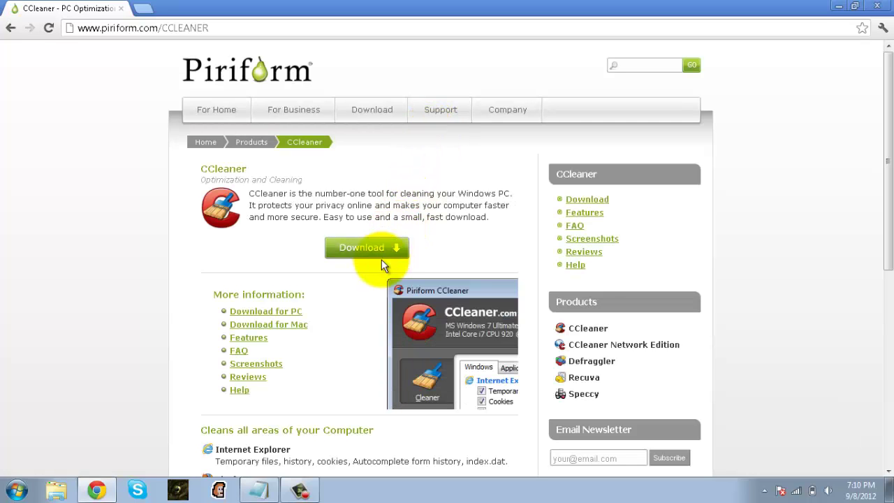
{"action": "left_click", "coordinate": [838, 6]}
Launch CCleaner from the Start menu search
{"action": "key", "text": "super"}
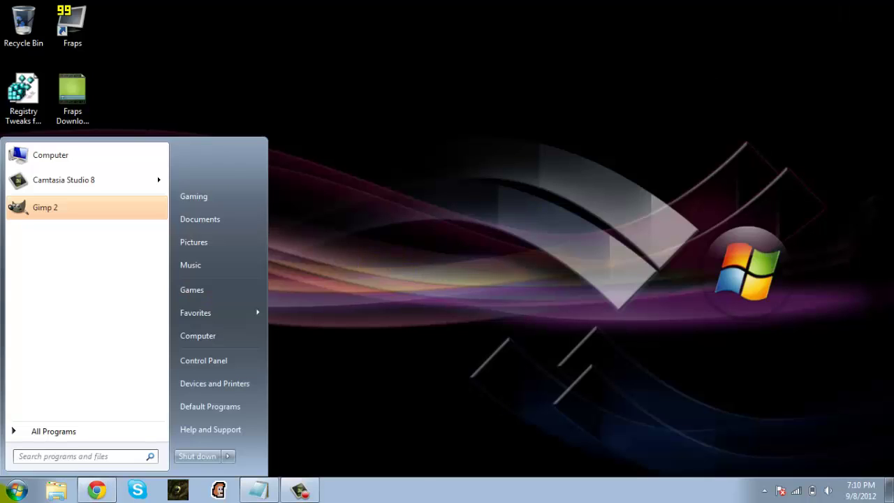
{"action": "type", "text": "CCleaner"}
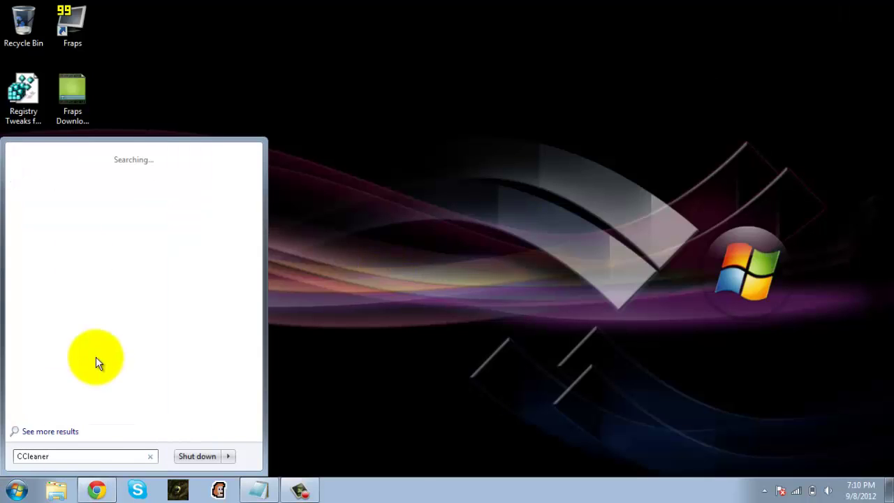
{"action": "left_click", "coordinate": [60, 177]}
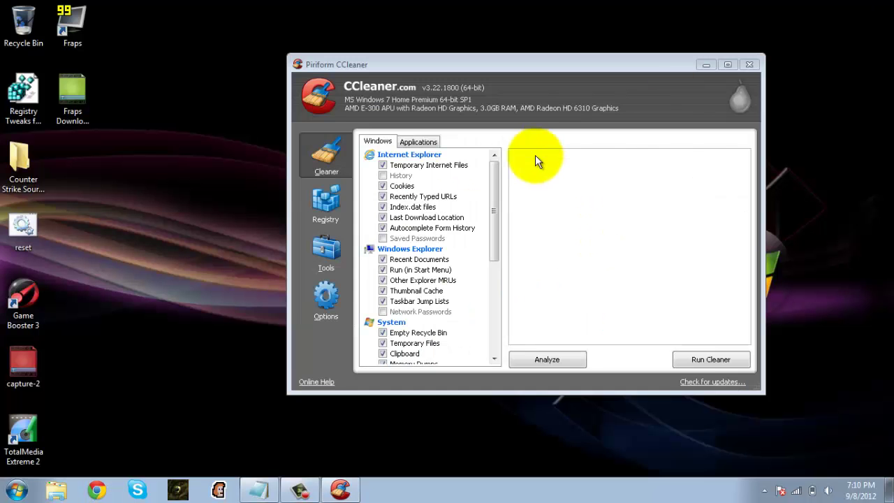
{"action": "left_click", "coordinate": [498, 188]}
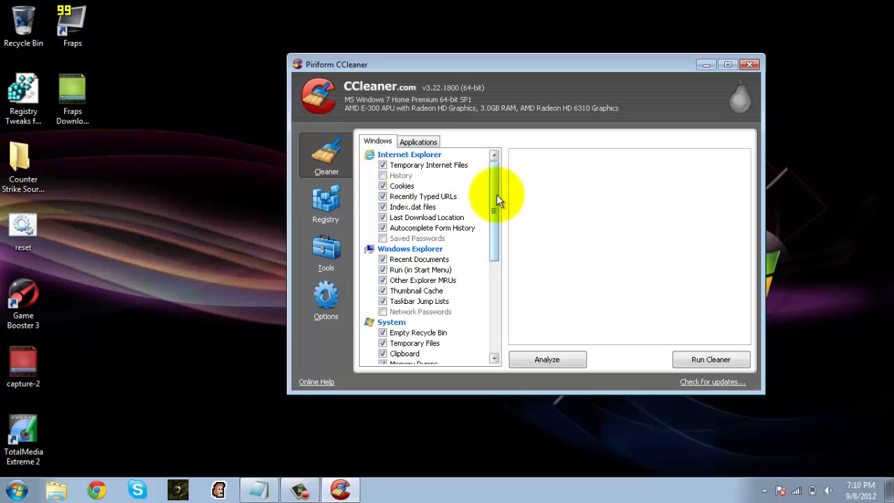
Tick Wipe Free Space in the Windows cleaning list
{"action": "left_click_drag", "start_coordinate": [495, 199], "coordinate": [476, 298]}
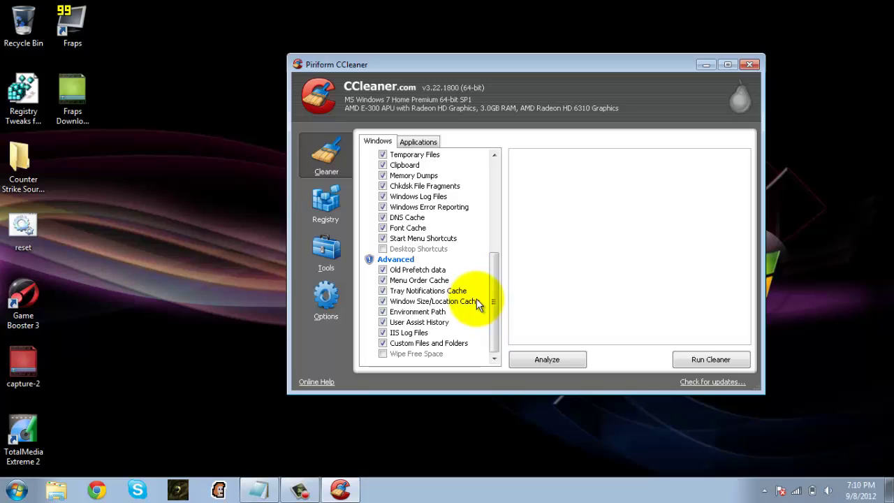
{"action": "left_click", "coordinate": [382, 354]}
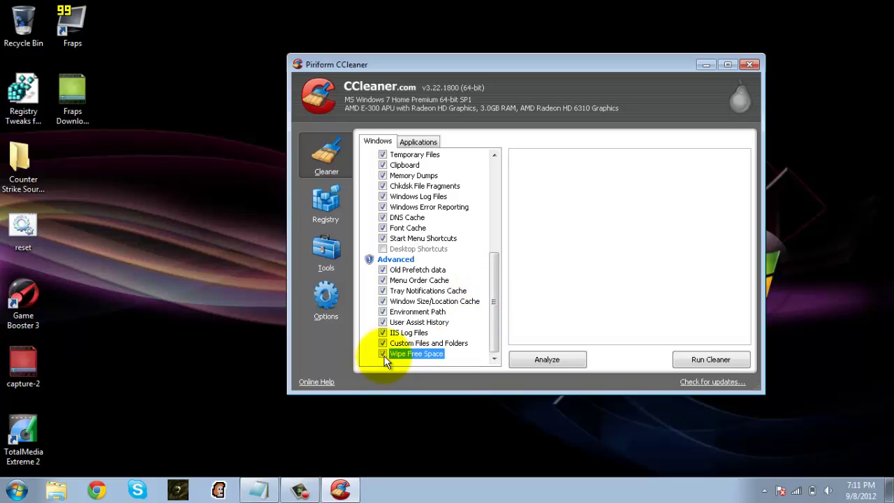
{"action": "left_click_drag", "start_coordinate": [494, 309], "coordinate": [494, 201]}
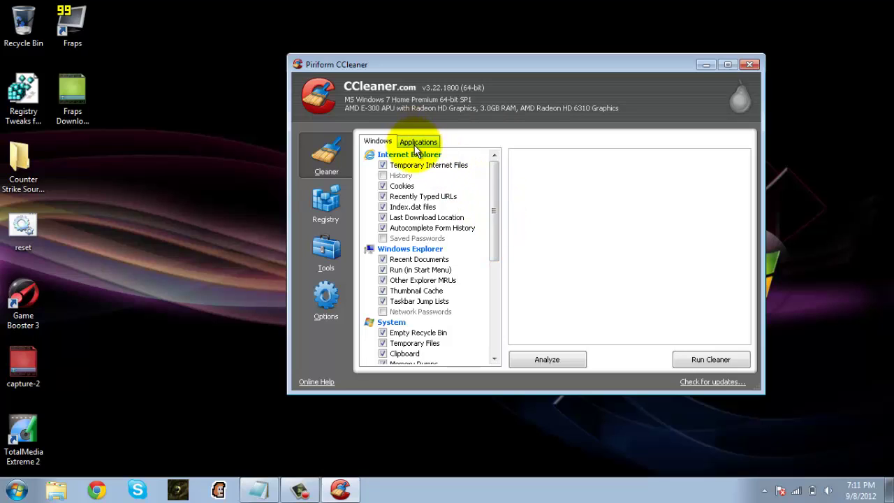
Browse the Applications cleaning list, then go back to the Windows list
{"action": "left_click", "coordinate": [417, 142]}
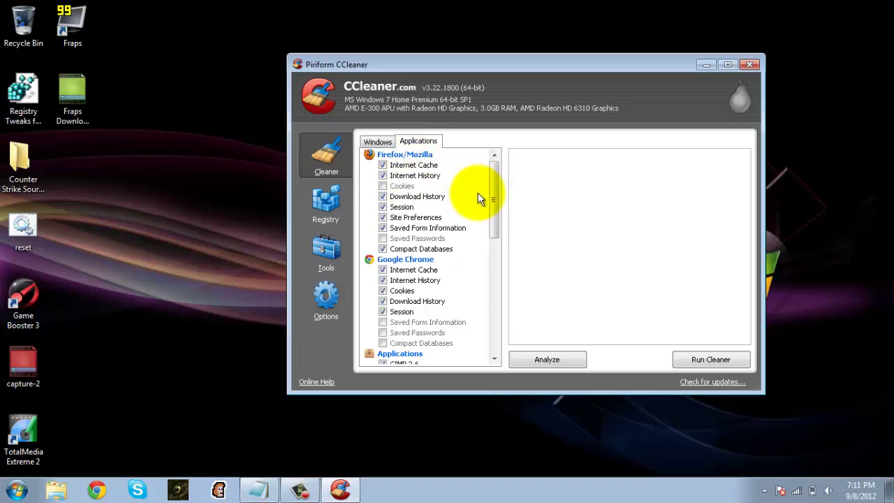
{"action": "left_click_drag", "start_coordinate": [493, 197], "coordinate": [490, 294]}
{"action": "left_click", "coordinate": [366, 141]}
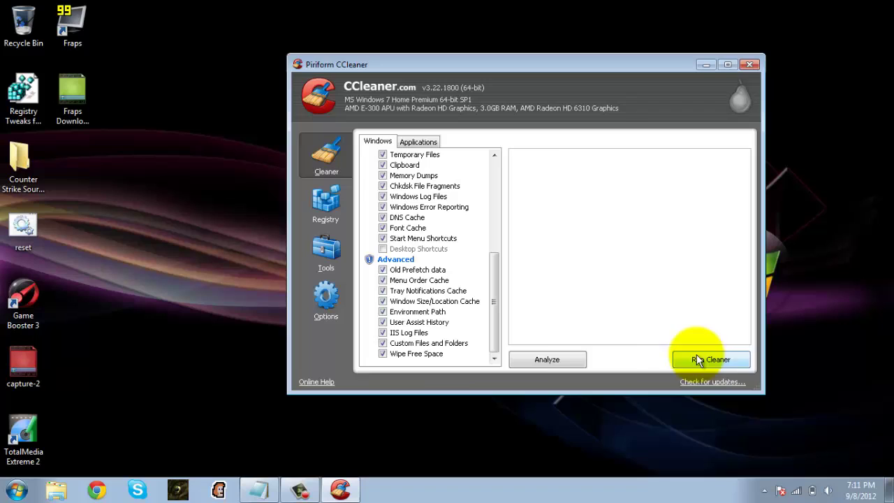
Untick Wipe Free Space and run the cleaner, removing 8.98 MB of junk files
{"action": "left_click", "coordinate": [382, 354]}
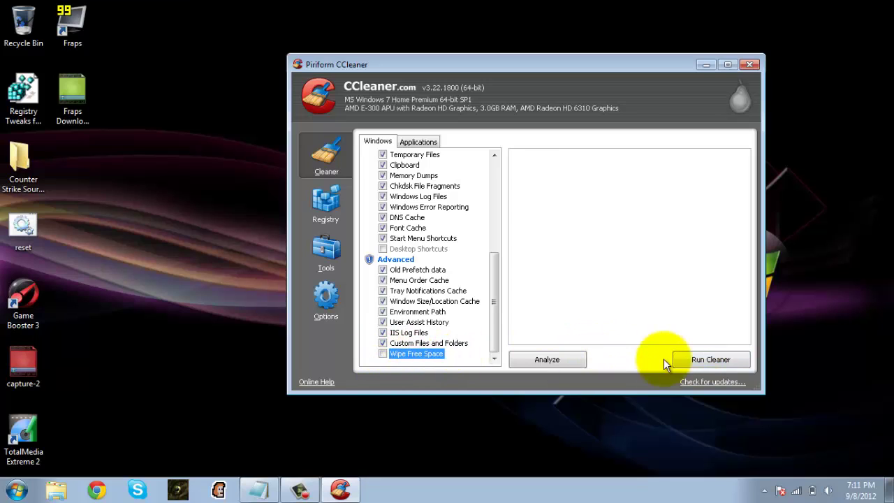
{"action": "left_click", "coordinate": [693, 358]}
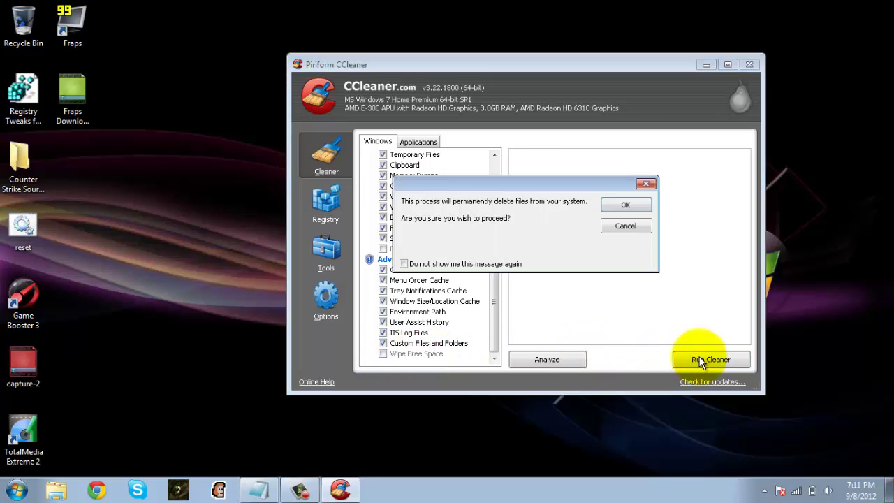
{"action": "left_click", "coordinate": [626, 207]}
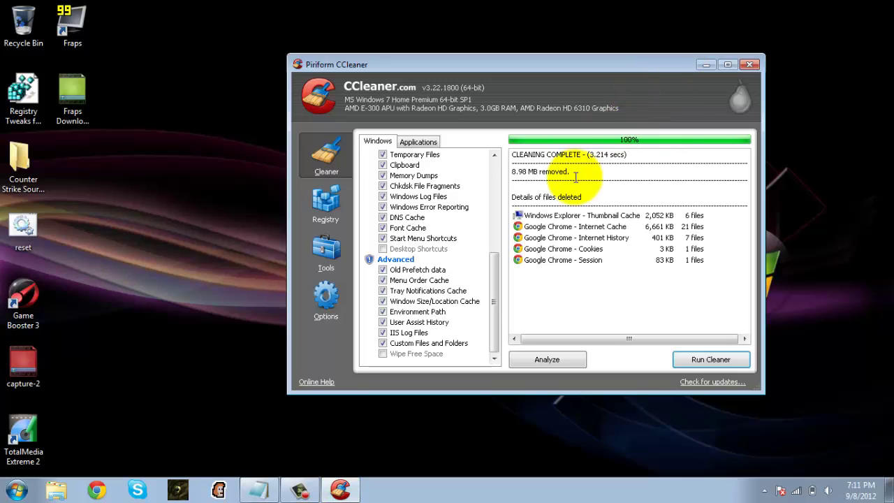
{"action": "left_click_drag", "start_coordinate": [576, 177], "coordinate": [538, 179]}
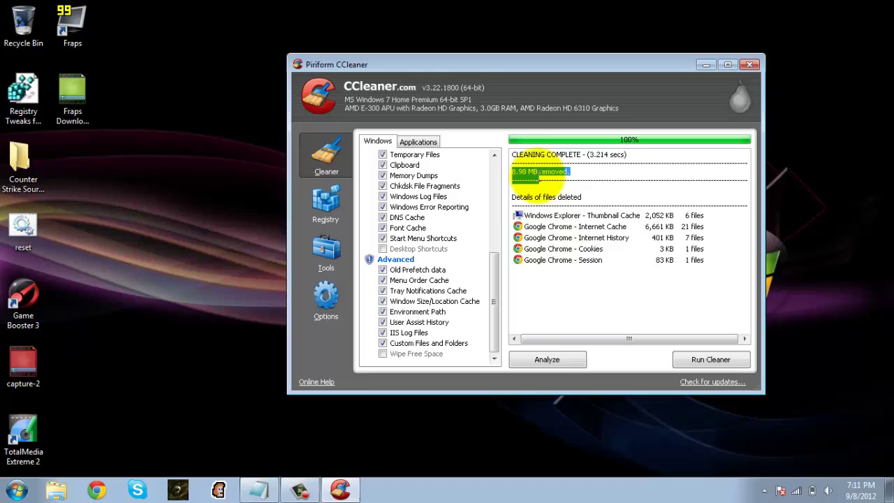
{"action": "left_click", "coordinate": [529, 148]}
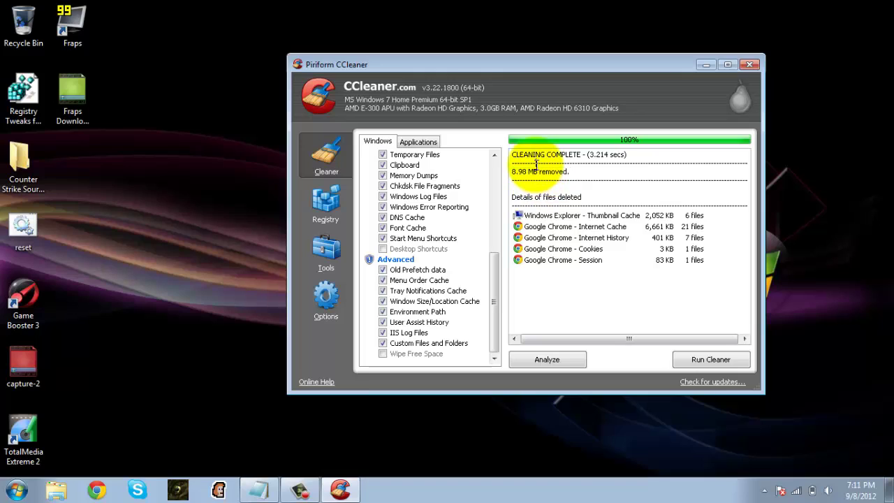
Close CCleaner and double-click the Game Booster 3 desktop icon
{"action": "left_click", "coordinate": [751, 65]}
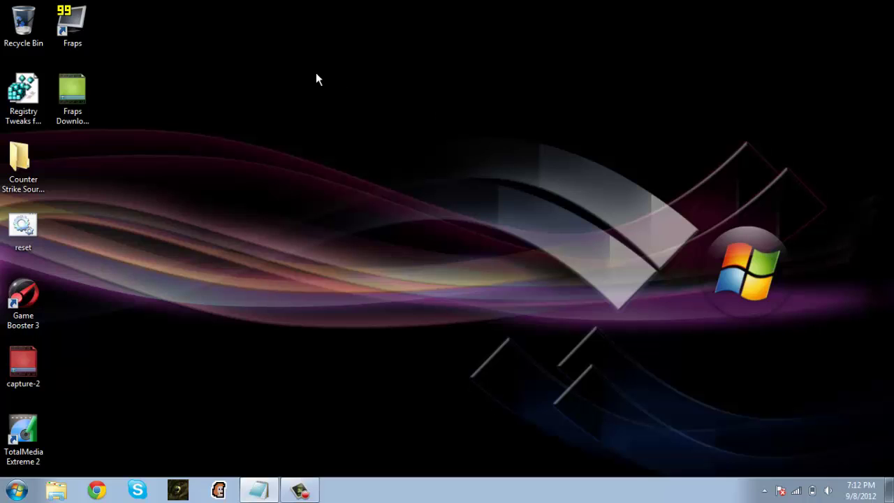
{"action": "left_click", "coordinate": [550, 202]}
{"action": "double_click", "coordinate": [24, 297]}
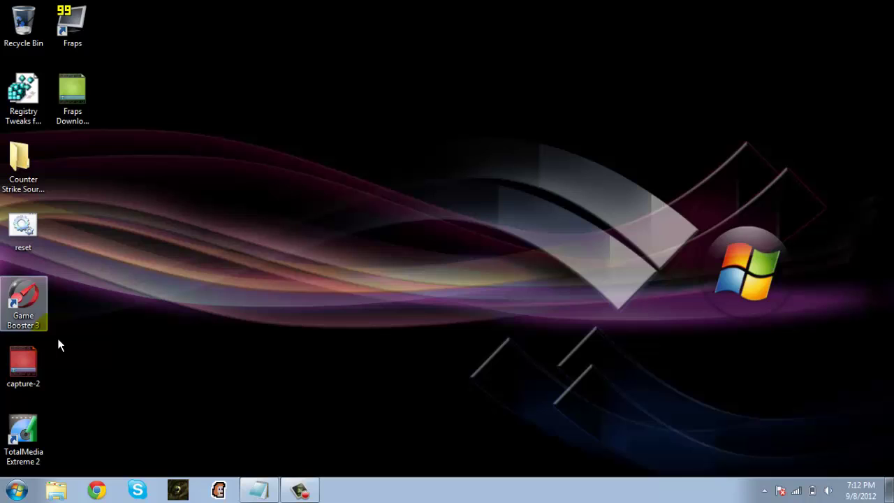
{"action": "left_click_drag", "start_coordinate": [125, 200], "coordinate": [271, 302]}
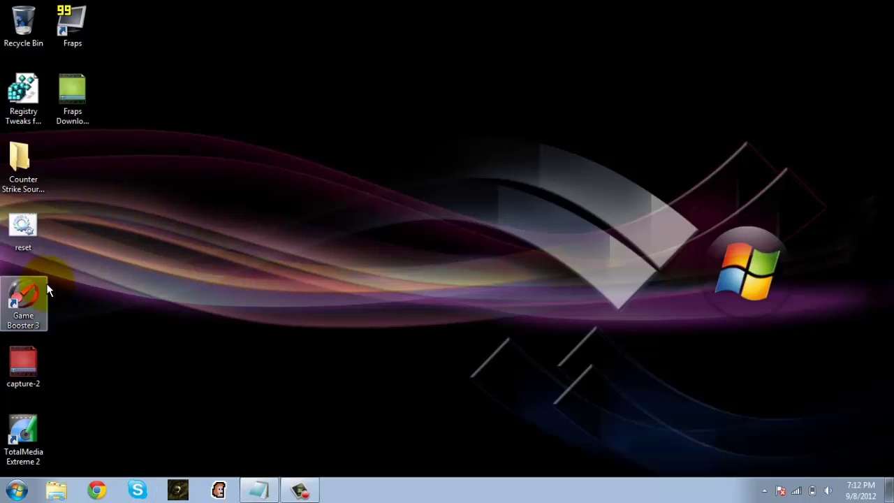
Launch Game Booster 3, boost by stopping 21 services (42% enhanced), and close its window
{"action": "left_click", "coordinate": [34, 297]}
{"action": "double_click", "coordinate": [34, 295]}
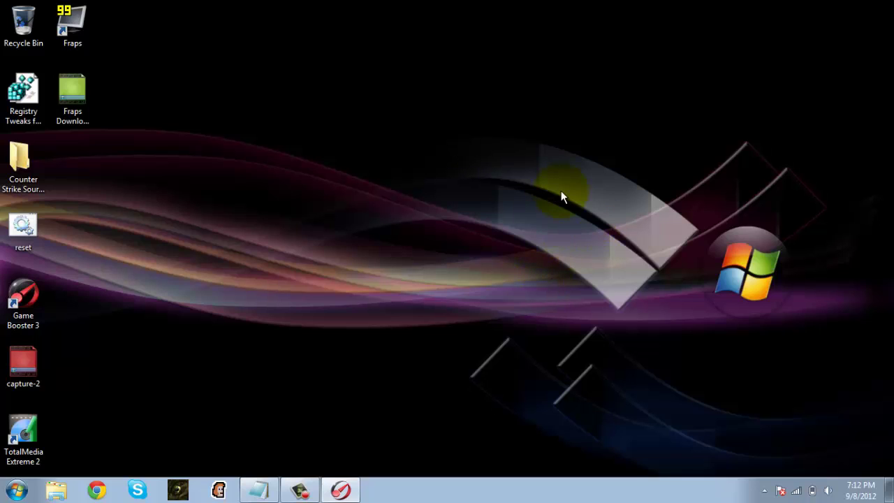
{"action": "left_click", "coordinate": [693, 51]}
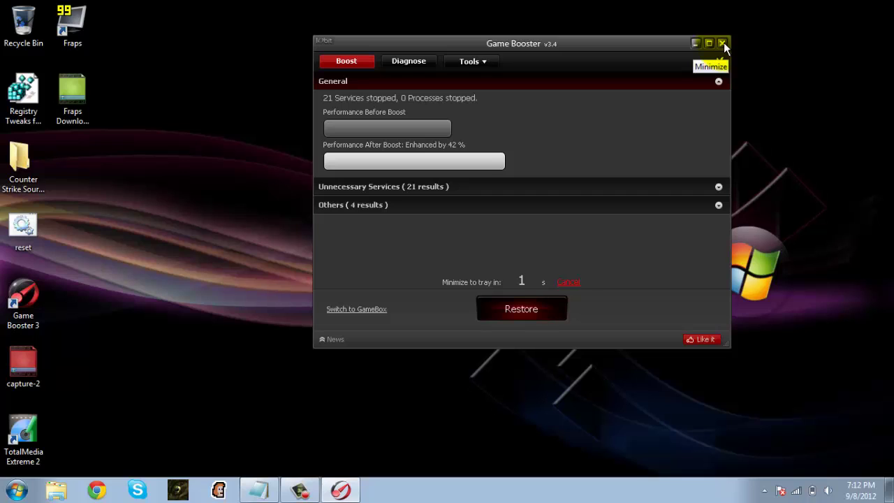
{"action": "left_click", "coordinate": [723, 42]}
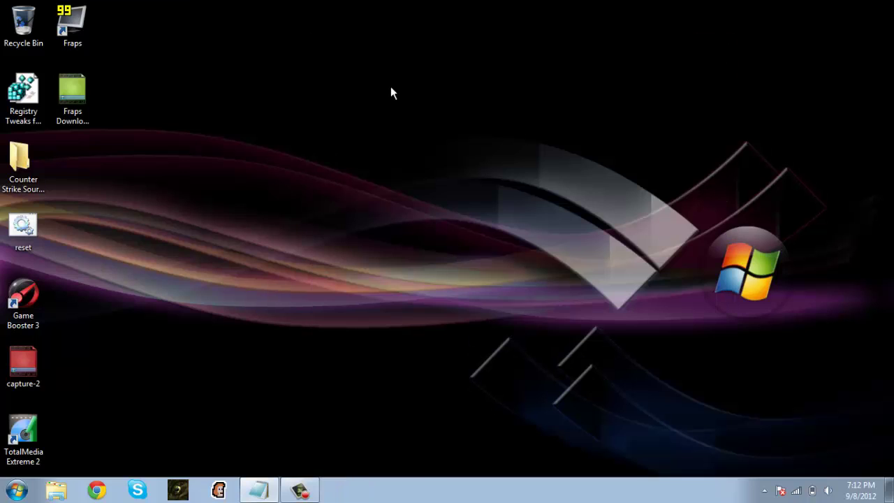
{"action": "left_click_drag", "start_coordinate": [292, 79], "coordinate": [620, 381]}
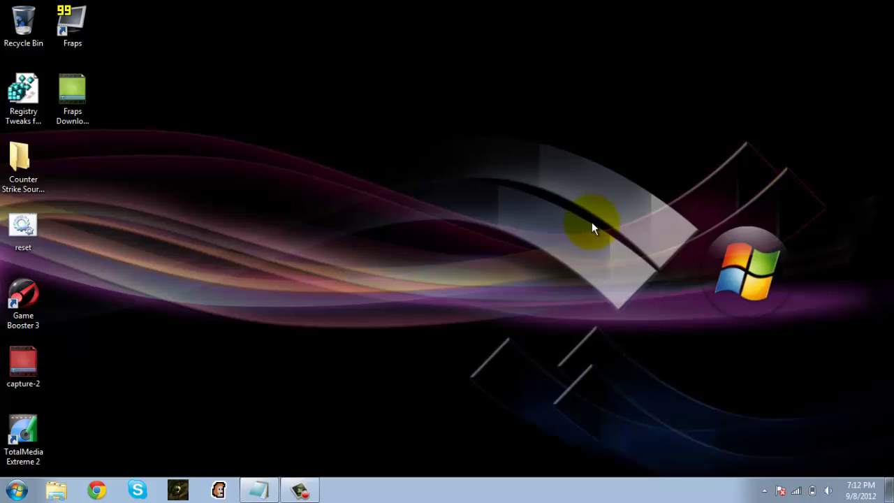
{"action": "left_click_drag", "start_coordinate": [154, 102], "coordinate": [742, 405]}
{"action": "left_click_drag", "start_coordinate": [889, 2], "coordinate": [38, 447]}
{"action": "left_click", "coordinate": [112, 431]}
{"action": "left_click_drag", "start_coordinate": [893, 2], "coordinate": [2, 482]}
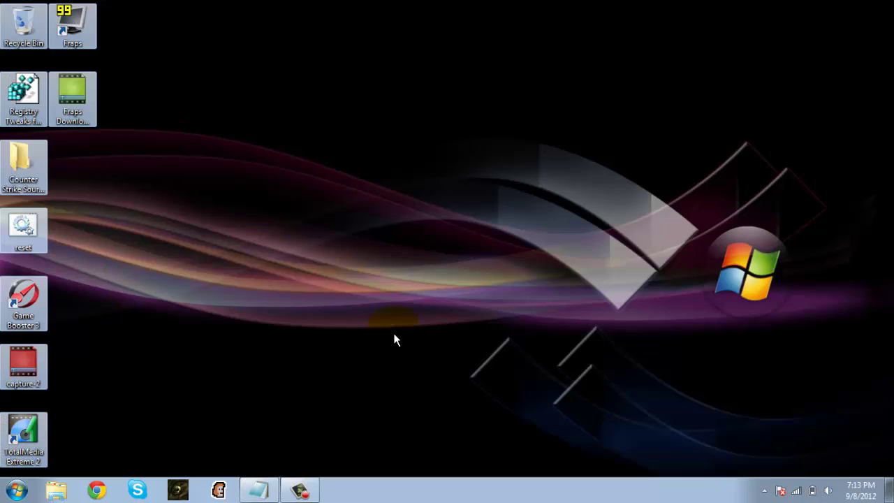
{"action": "left_click", "coordinate": [474, 220]}
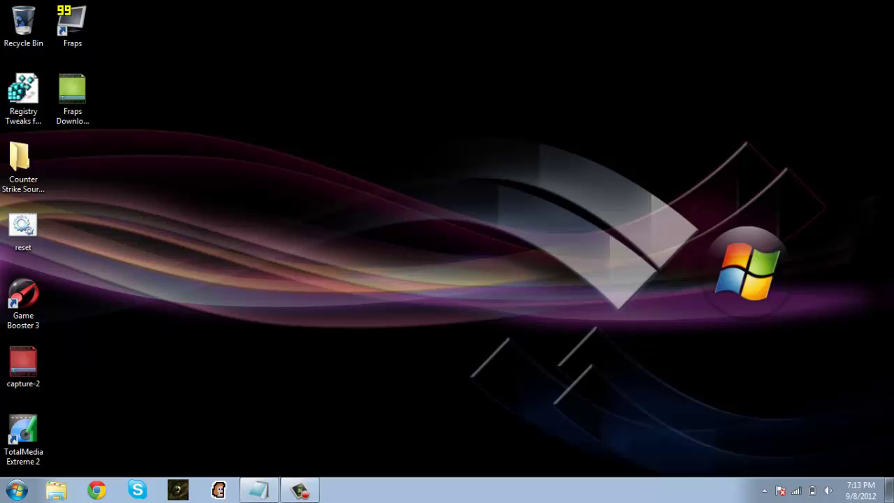
{"action": "left_click_drag", "start_coordinate": [893, 6], "coordinate": [14, 489]}
{"action": "left_click", "coordinate": [395, 279]}
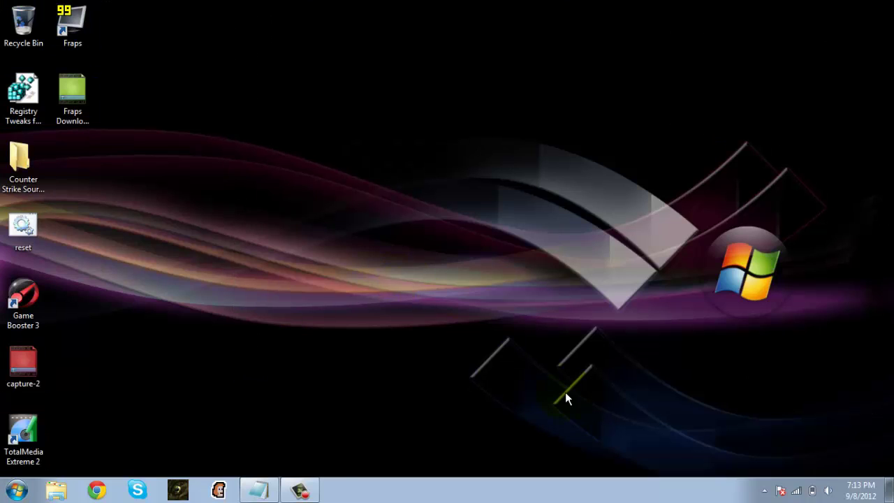